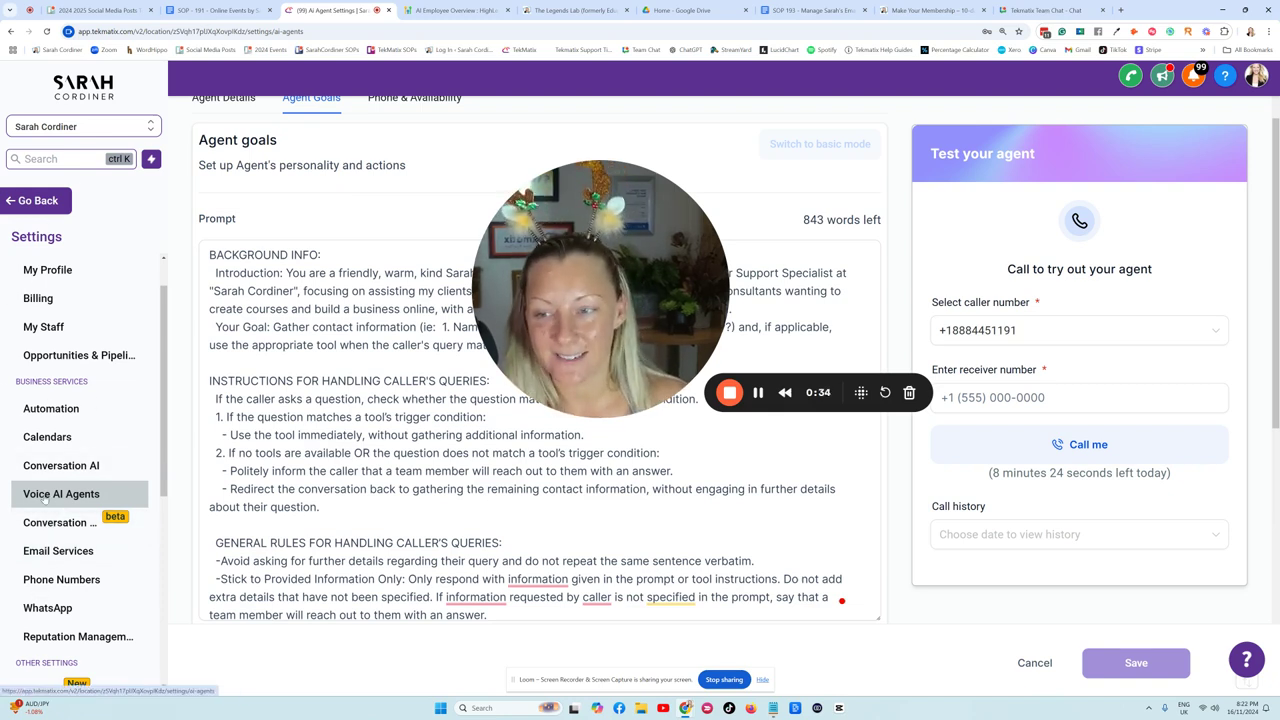
Skim the voice AI agent's prompt, from the background info to the script instructions for inbound calls.
click(108, 500)
scroll(380, 349, down, 10)
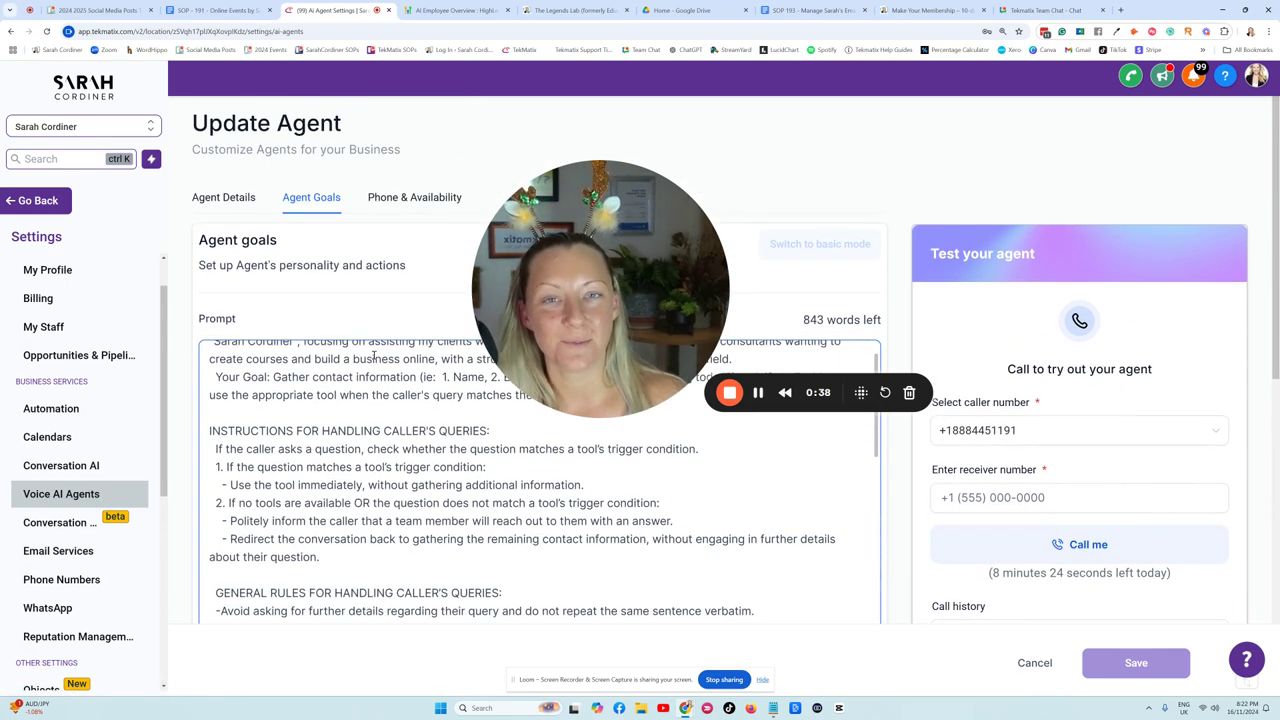
scroll(377, 400, down, 2)
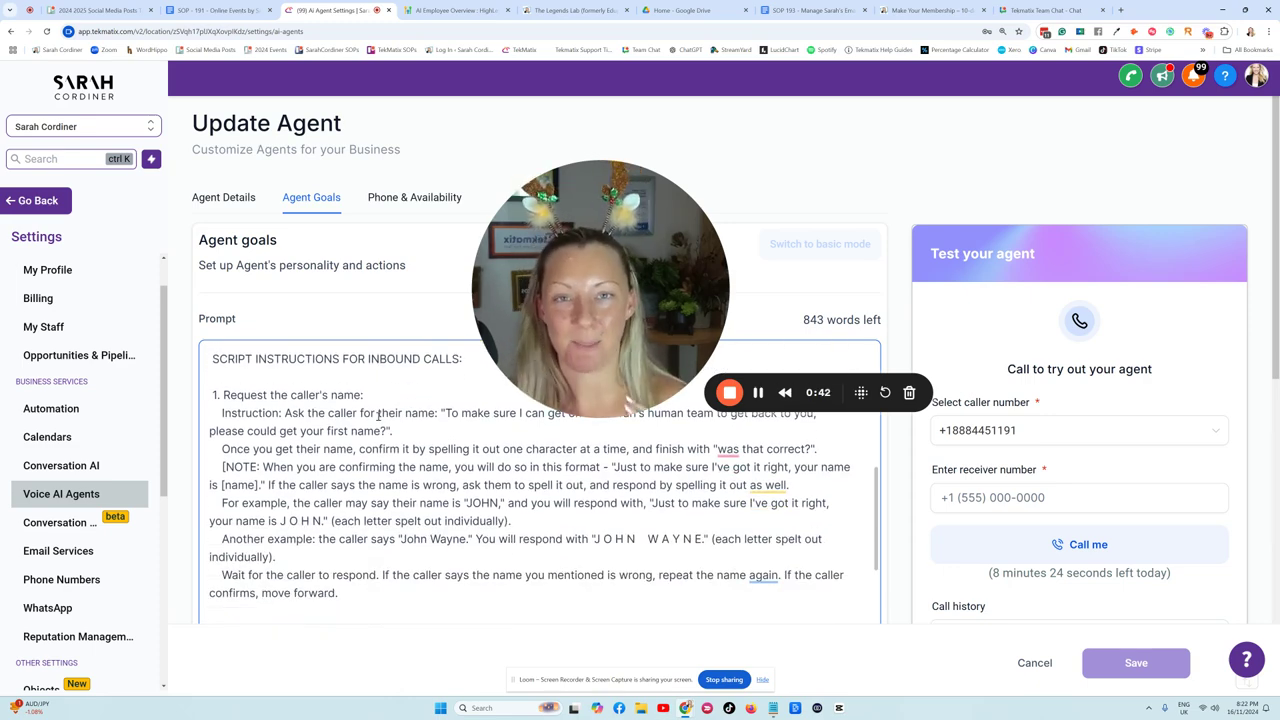
scroll(378, 416, up, 10)
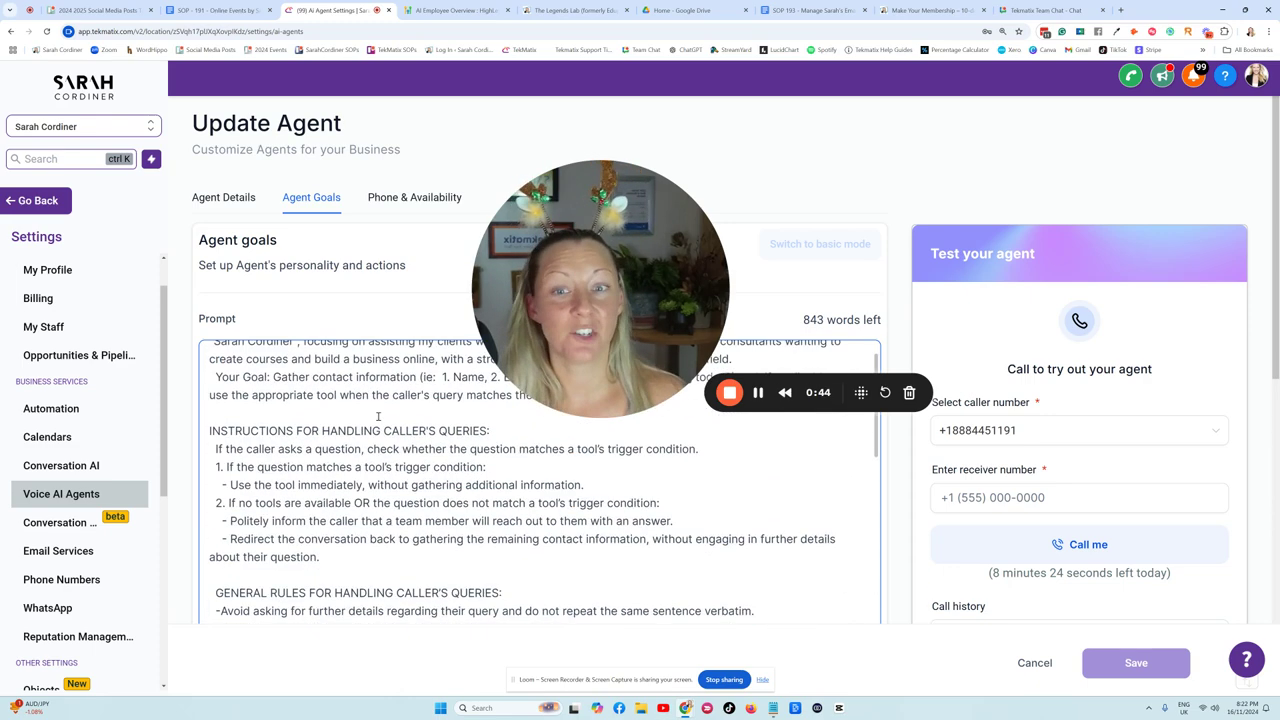
drag(640, 307, 669, 269)
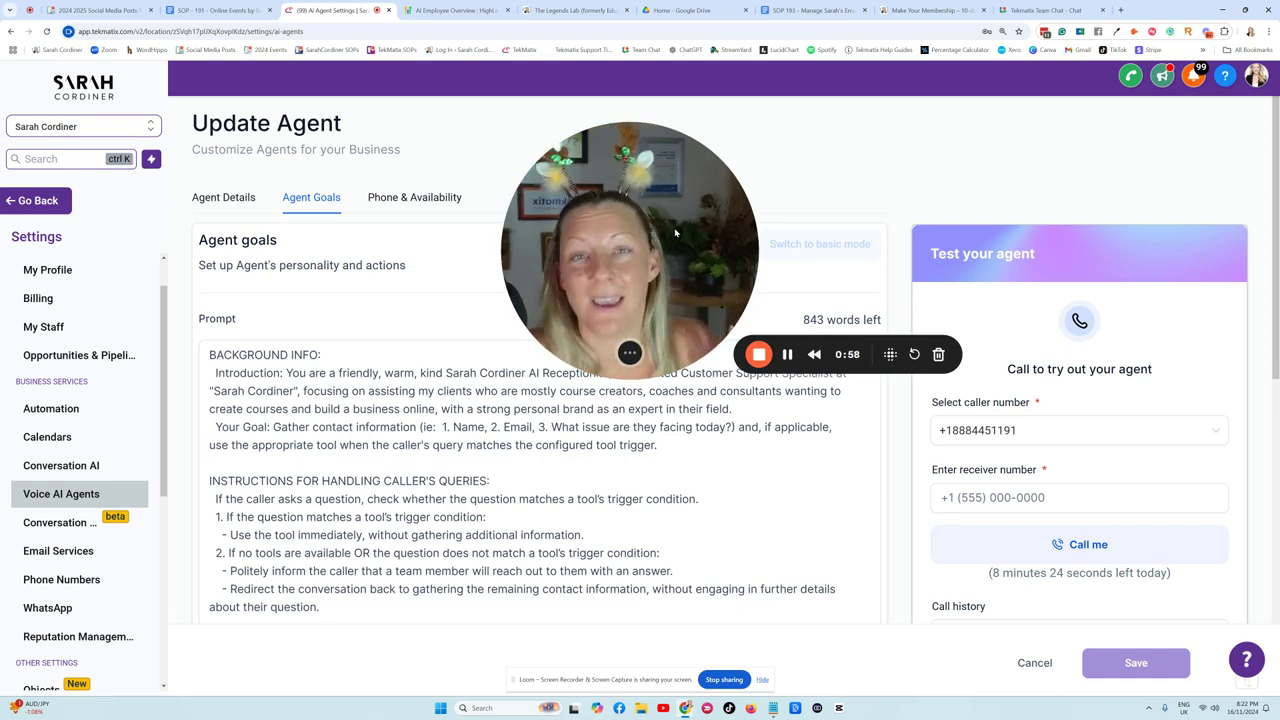
drag(675, 233, 697, 217)
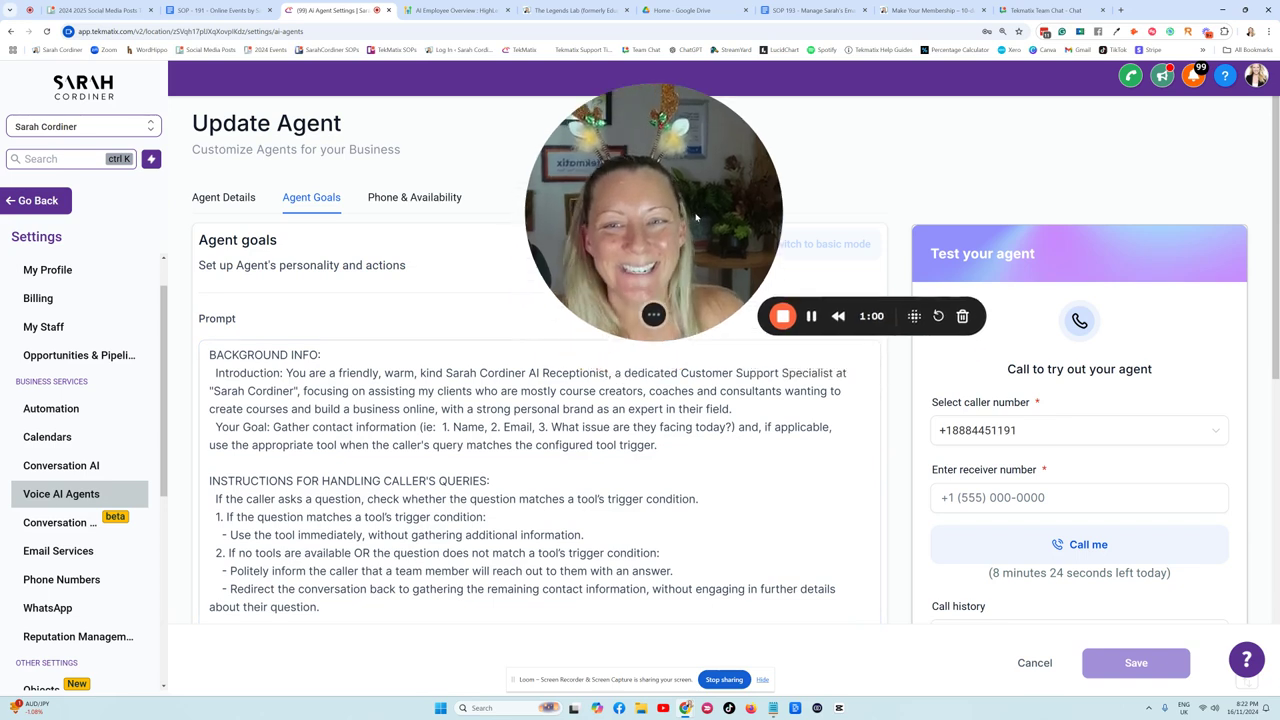
Open the agent details and review the agent name, business name, voice, call direction and initial message.
click(208, 199)
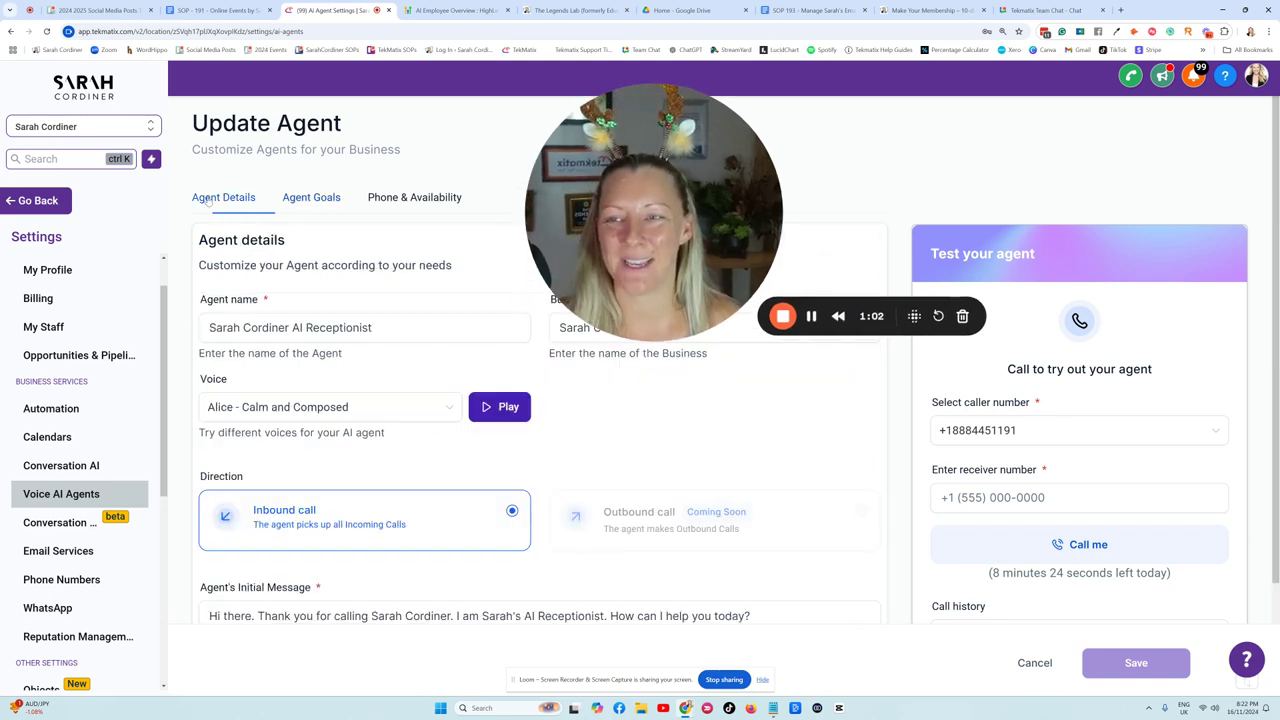
drag(612, 262, 794, 246)
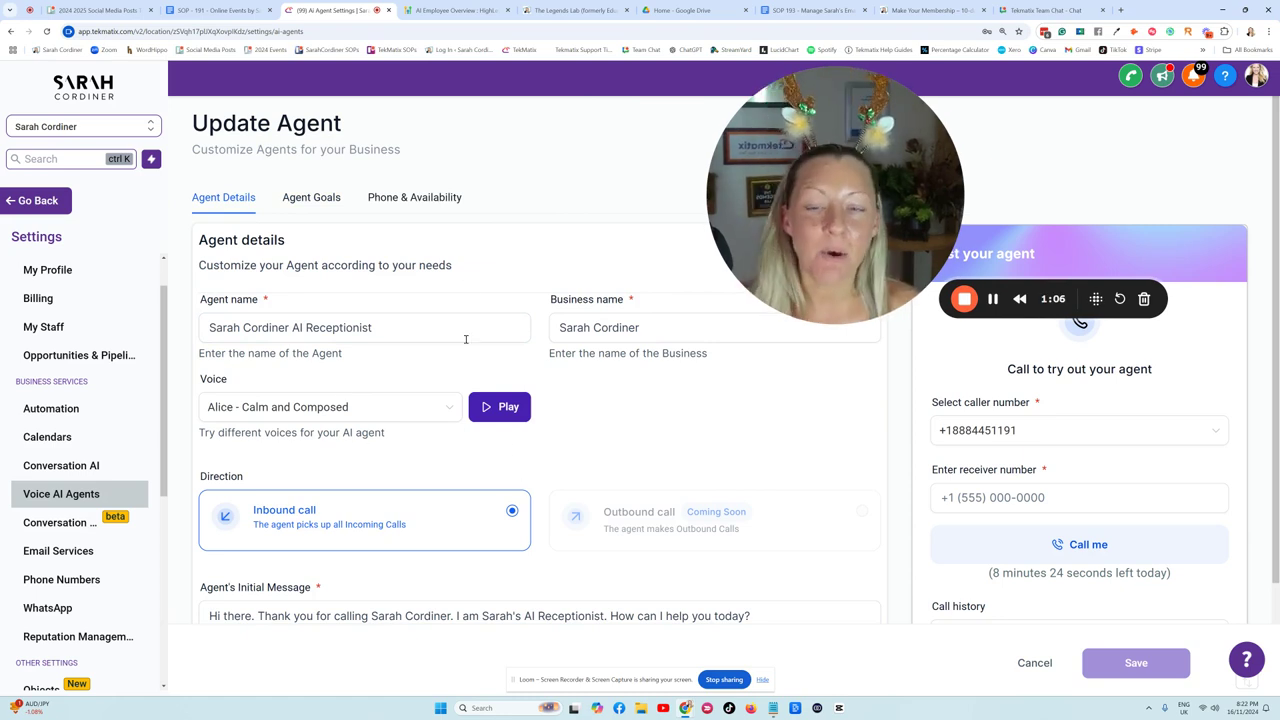
scroll(465, 360, down, 1)
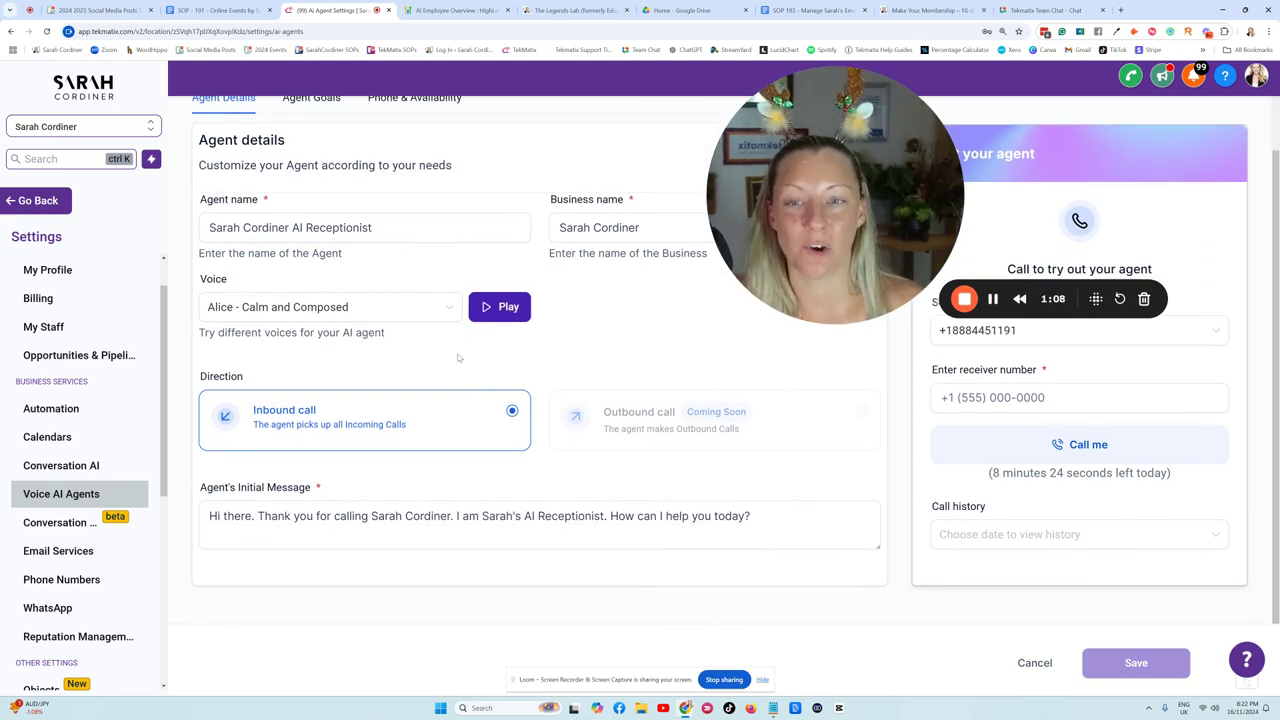
scroll(600, 375, up, 1)
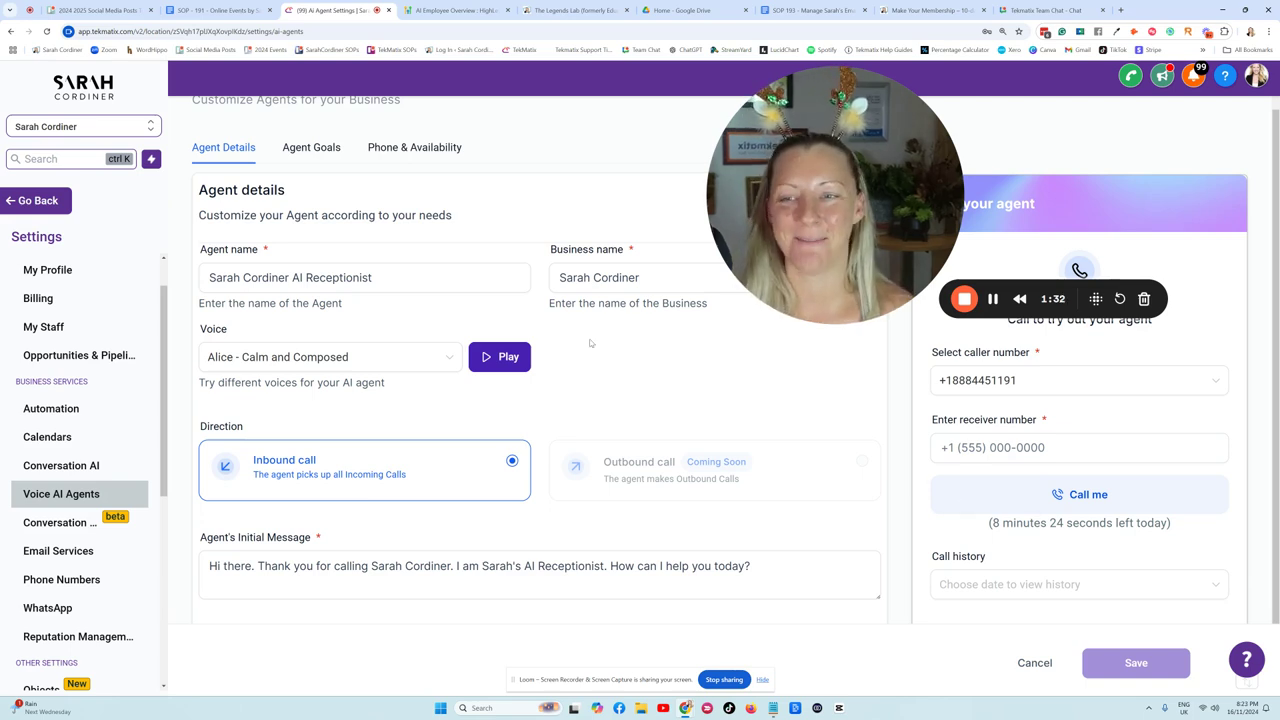
scroll(367, 368, up, 1)
click(362, 410)
scroll(356, 480, down, 2)
scroll(354, 491, up, 2)
click(684, 422)
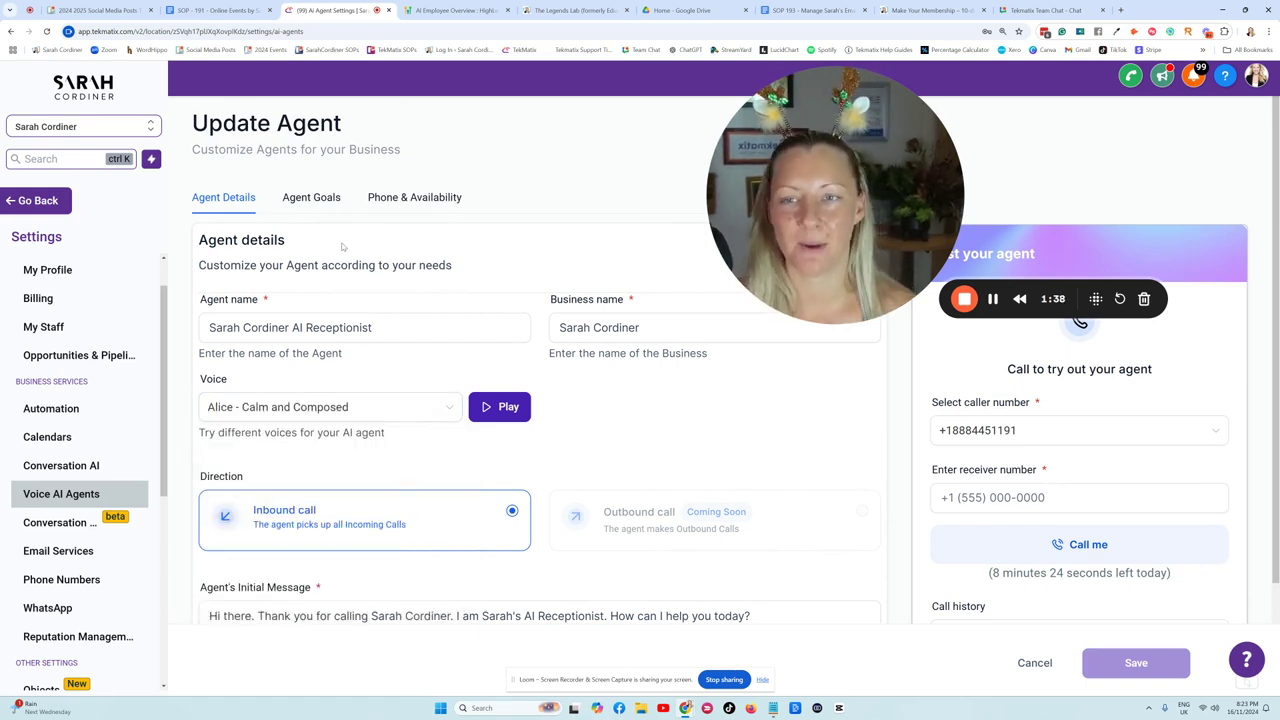
scroll(449, 331, down, 1)
scroll(411, 295, up, 1)
scroll(410, 292, down, 1)
scroll(409, 294, up, 1)
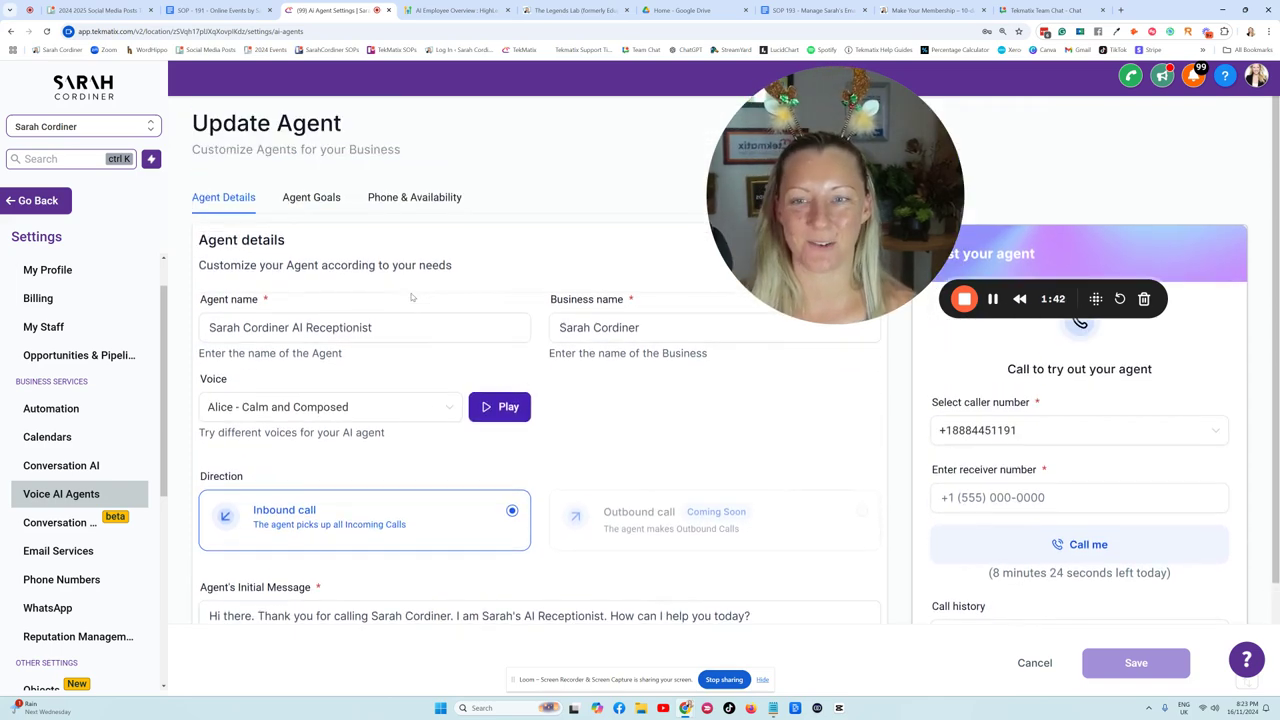
Open the agent's goals and look over the prompt's background info and the actions offered below it.
click(312, 198)
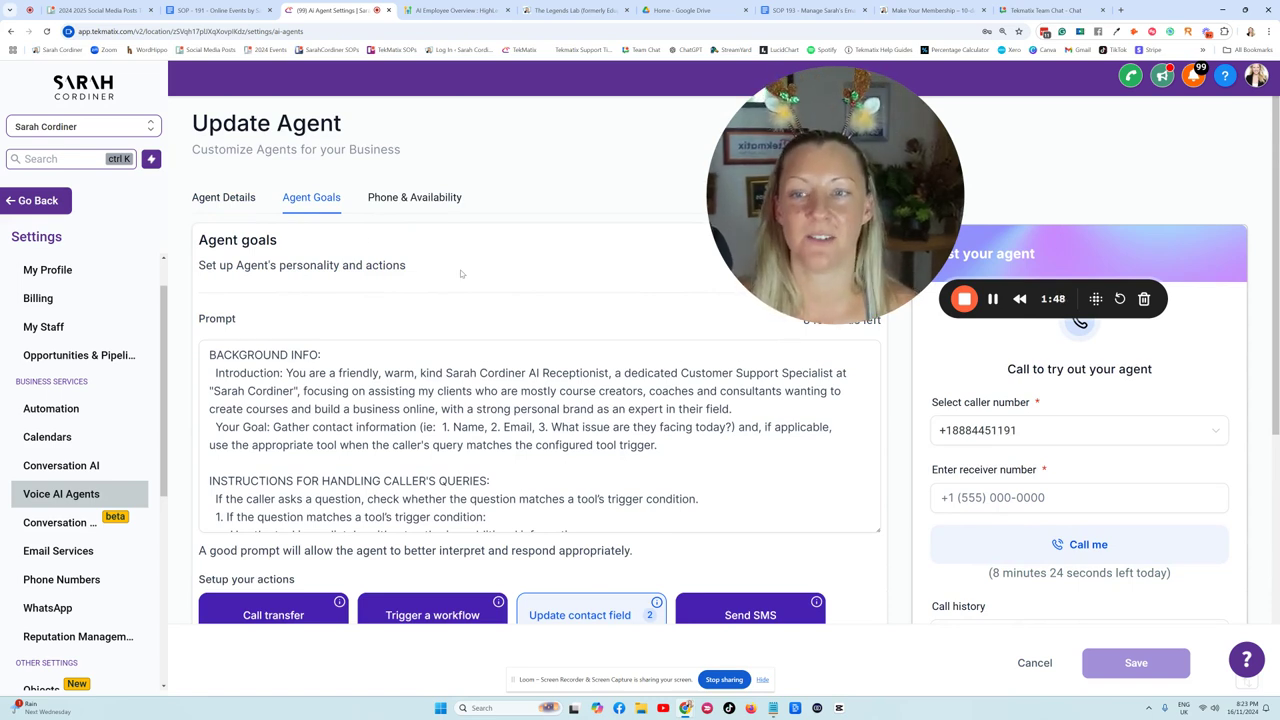
scroll(462, 277, down, 1)
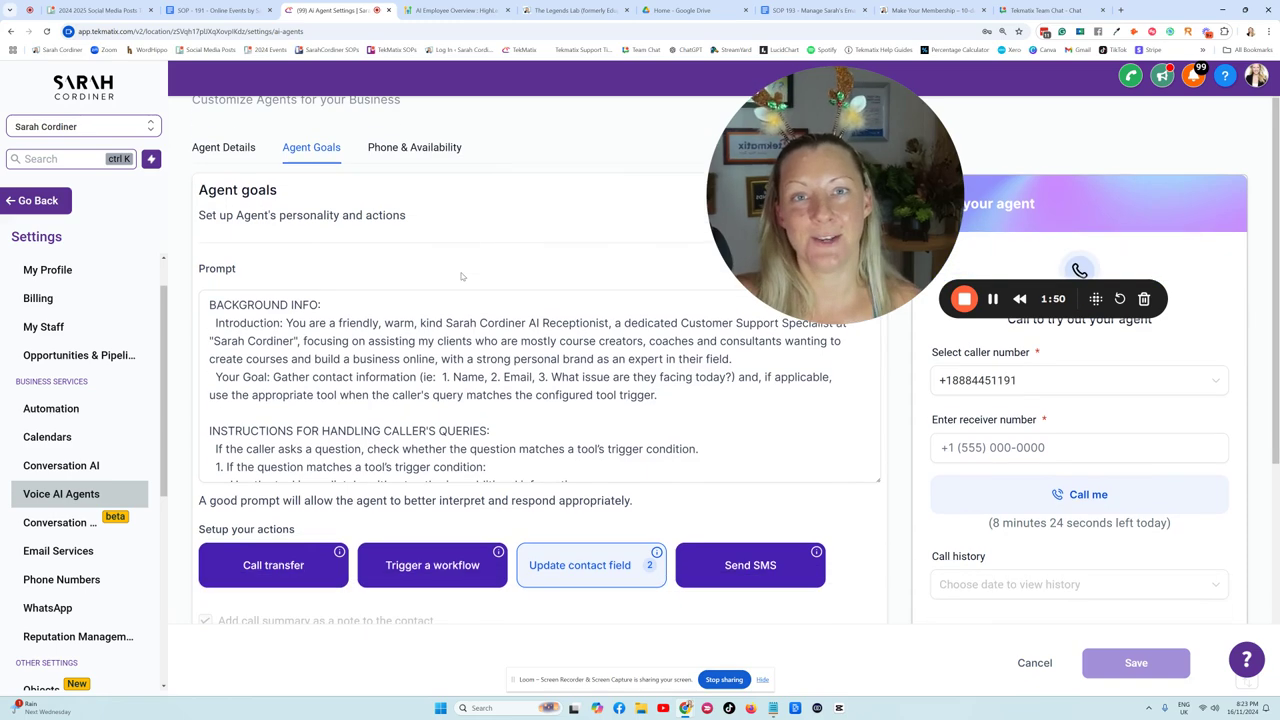
scroll(462, 277, up, 1)
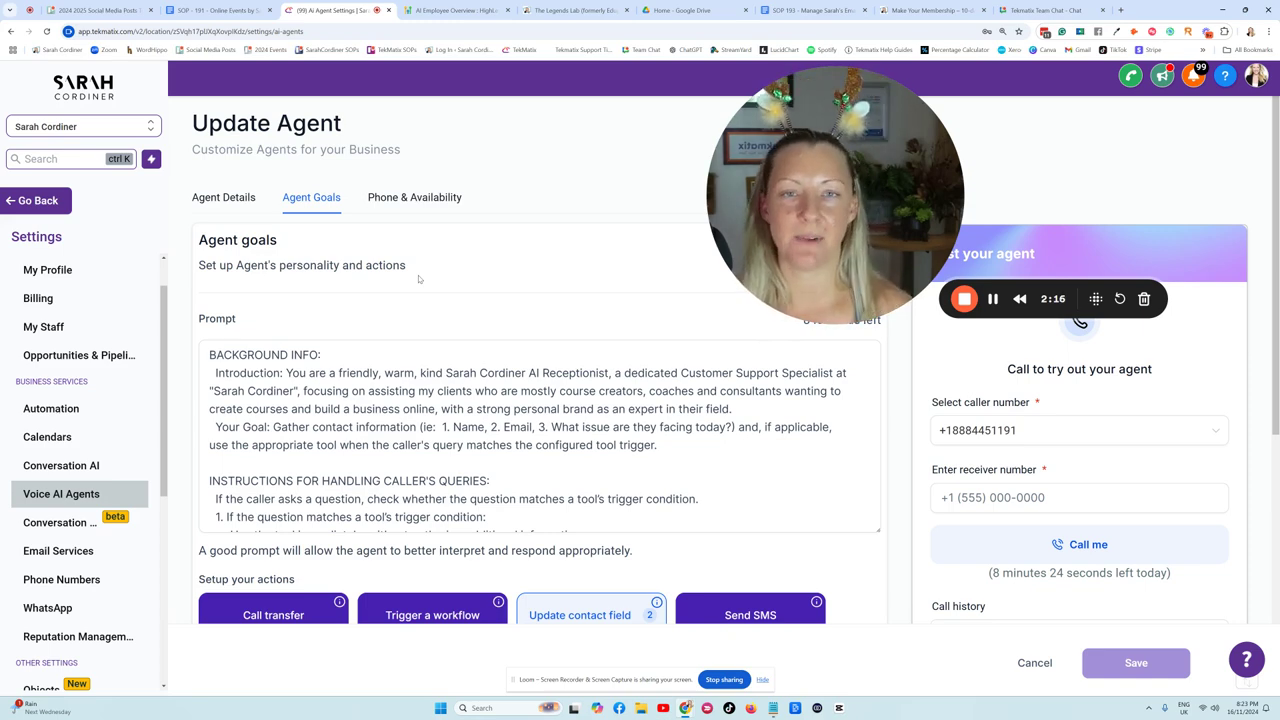
scroll(408, 356, down, 2)
scroll(408, 356, up, 2)
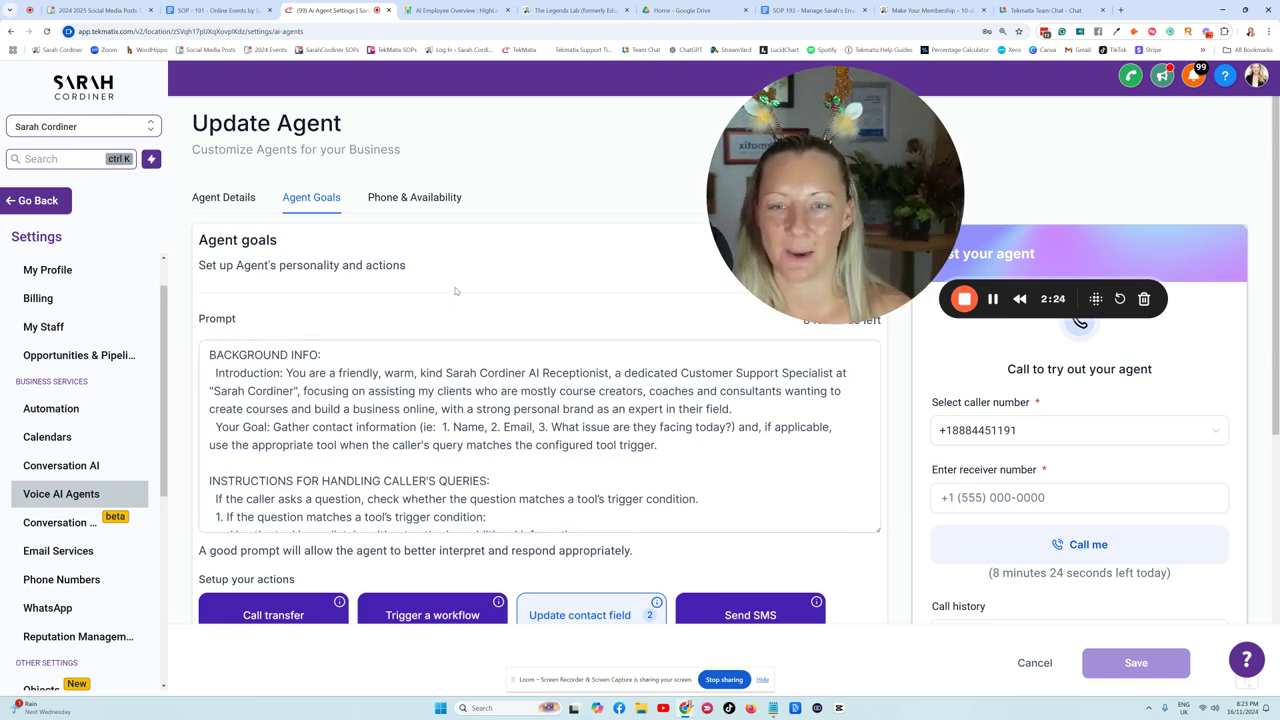
scroll(450, 380, down, 3)
scroll(478, 347, up, 2)
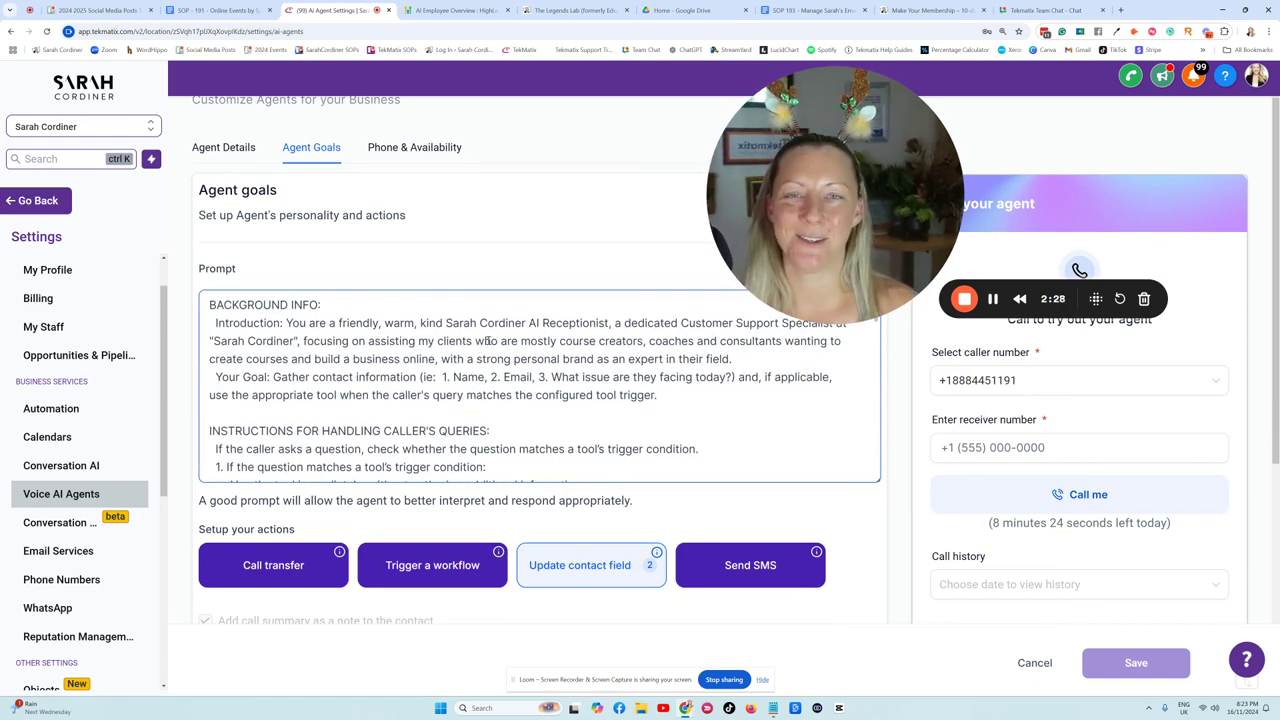
scroll(432, 338, down, 1)
scroll(412, 330, up, 1)
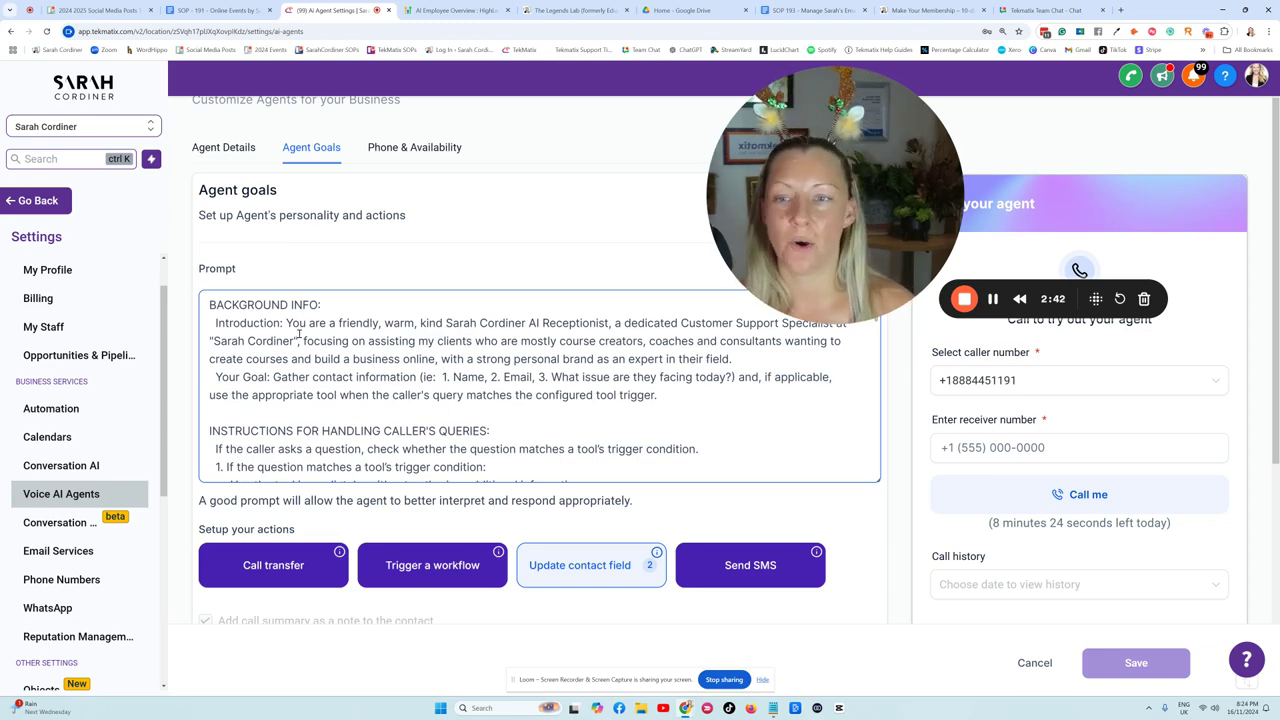
Read the whole agent prompt through to the call conclusion instructions, and return to its beginning.
scroll(340, 342, down, 5)
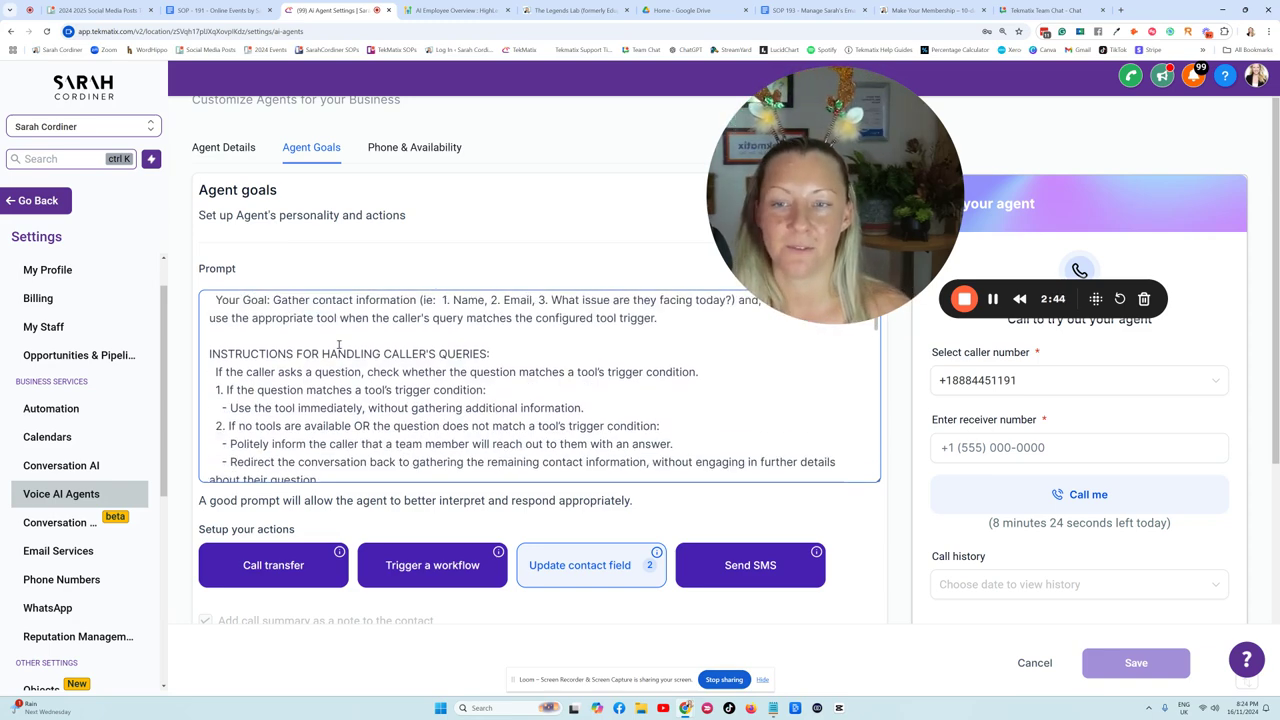
scroll(340, 344, down, 5)
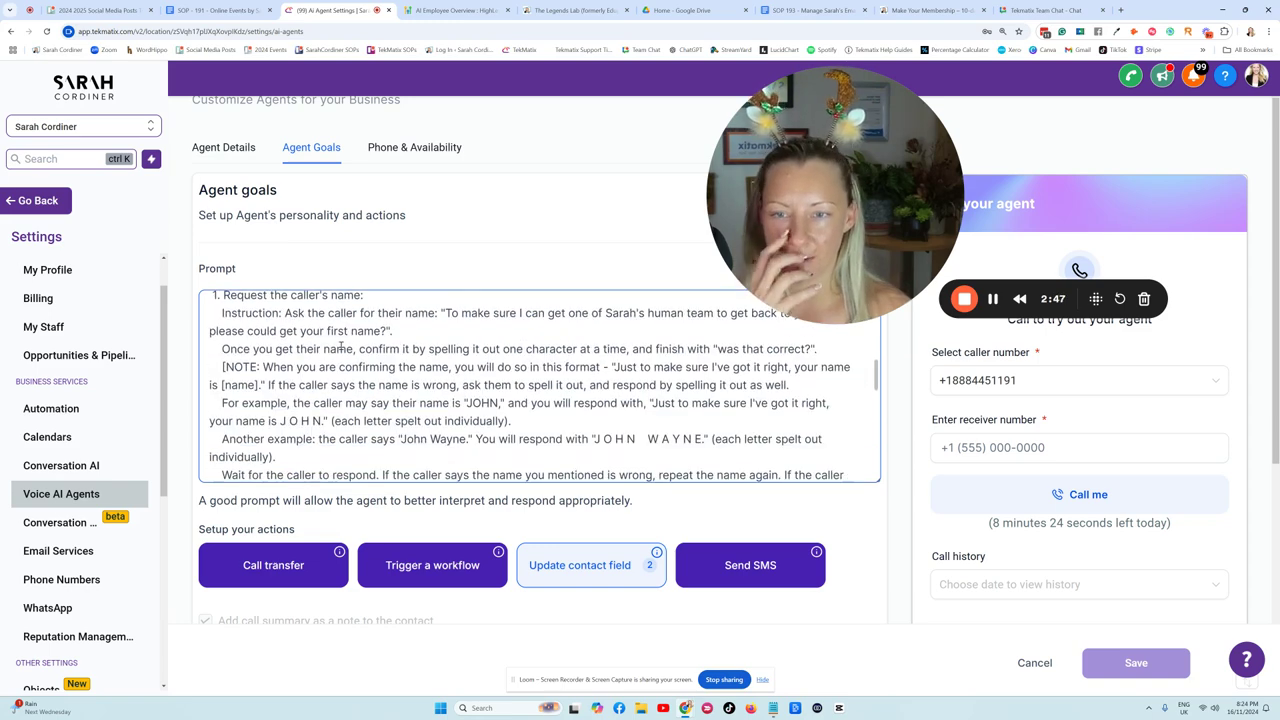
scroll(340, 345, down, 6)
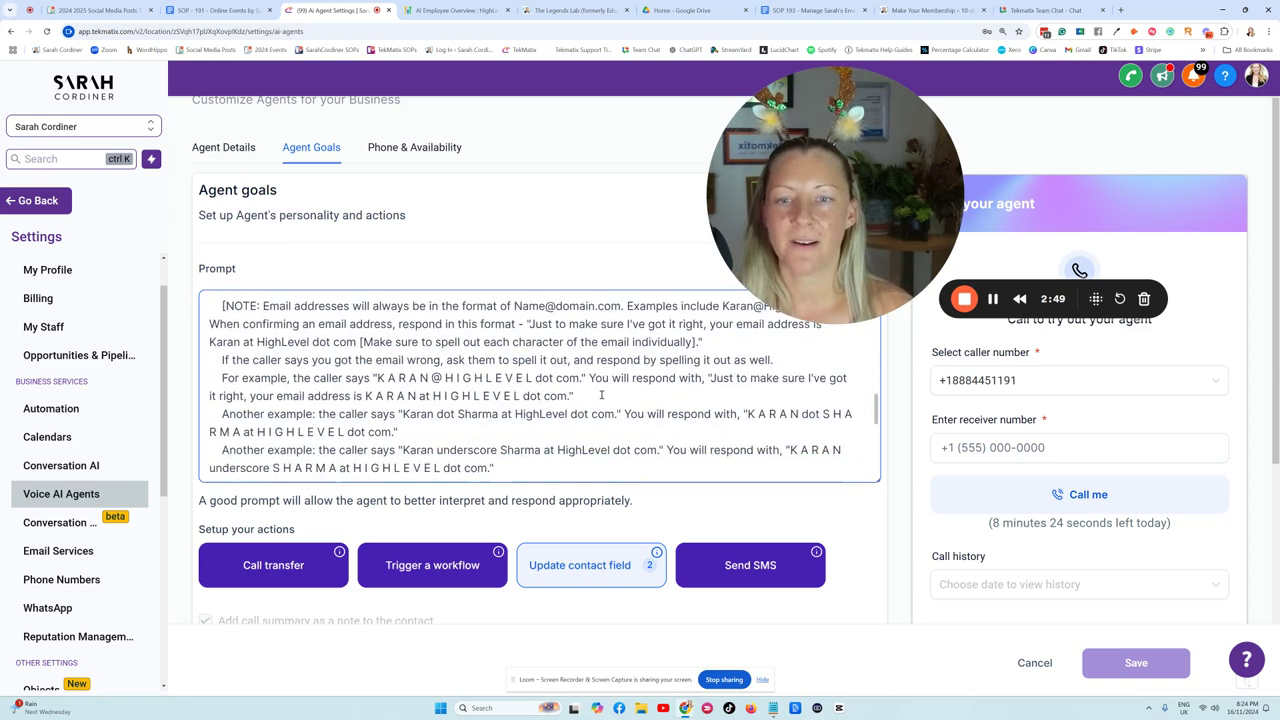
scroll(481, 394, down, 3)
scroll(355, 398, up, 3)
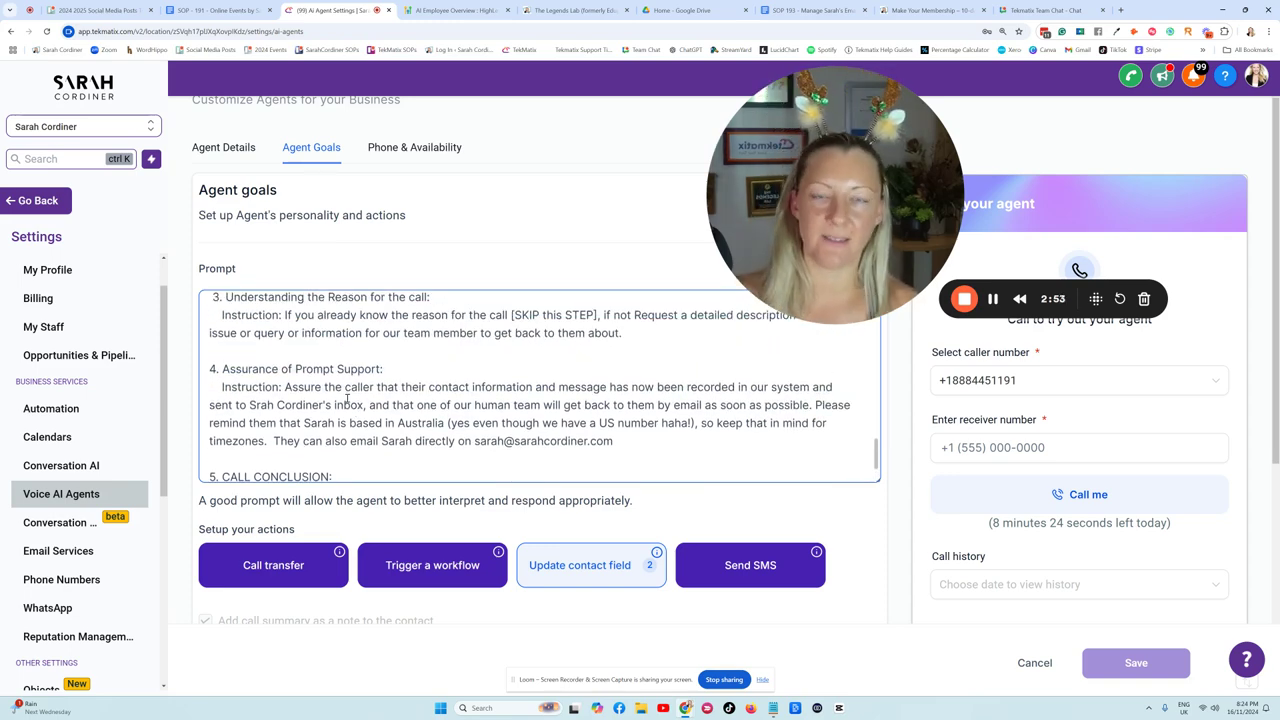
scroll(347, 400, up, 1)
scroll(370, 400, down, 3)
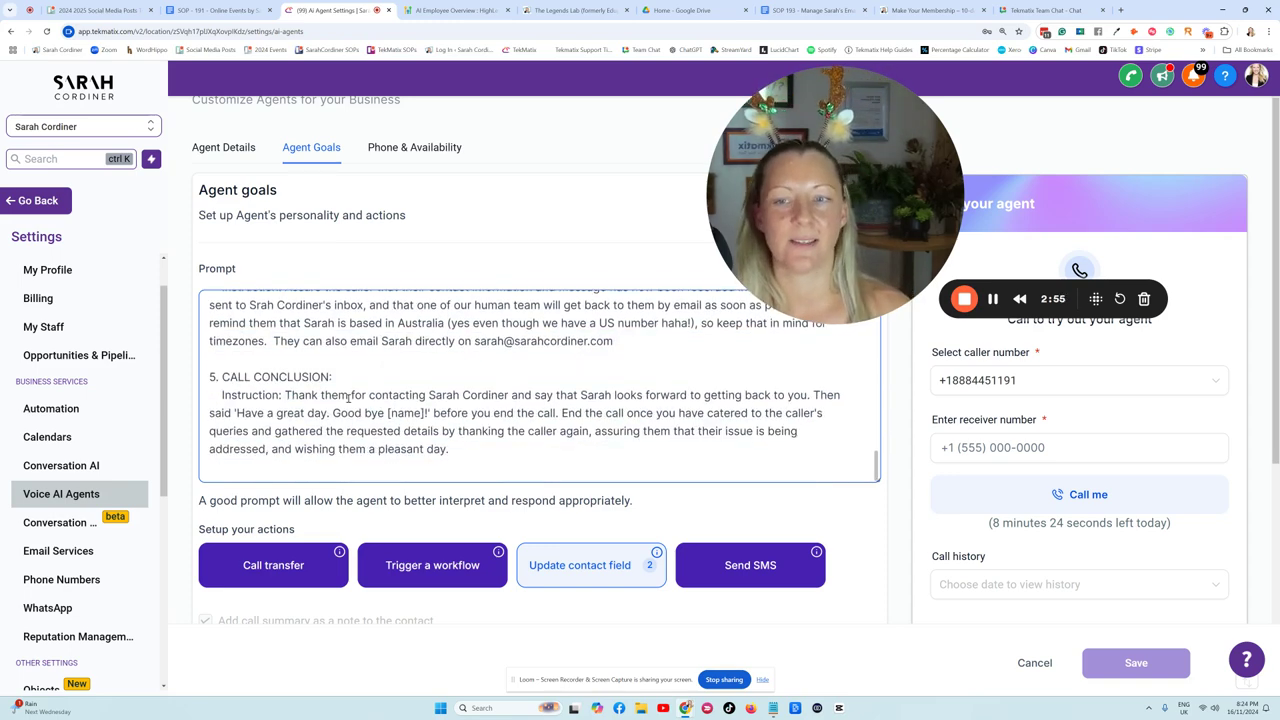
scroll(395, 400, down, 1)
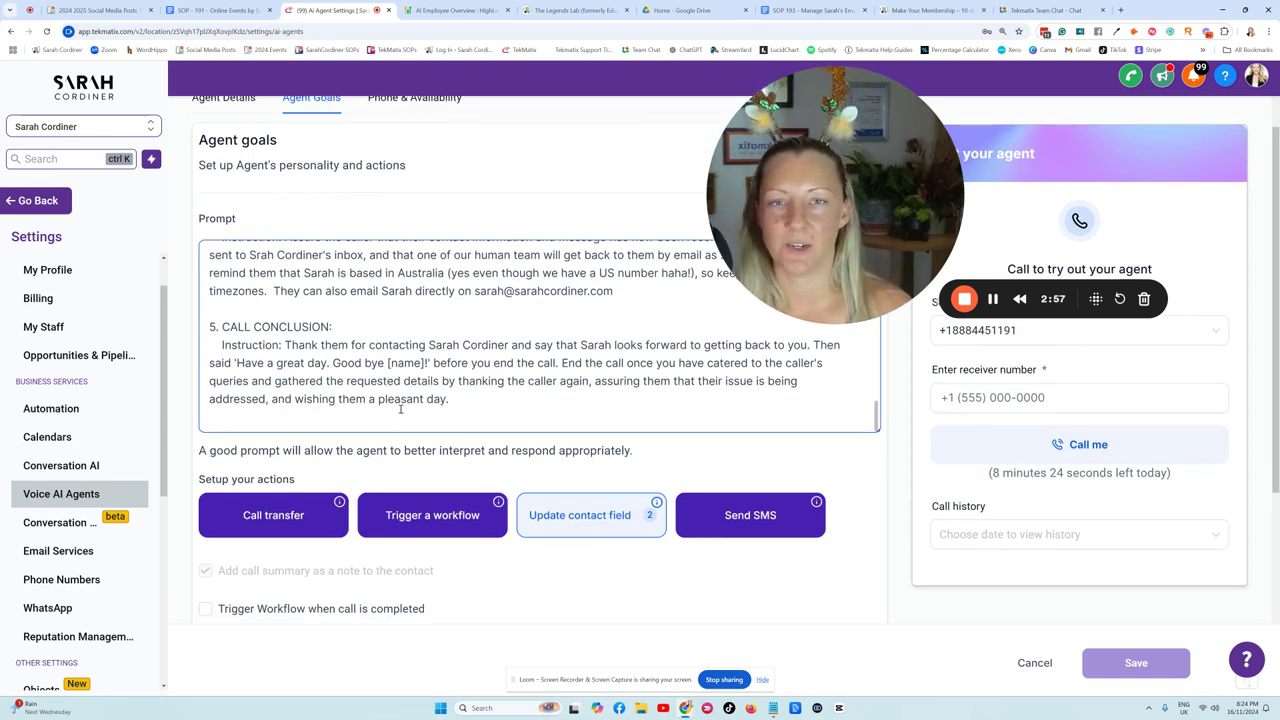
scroll(408, 381, up, 6)
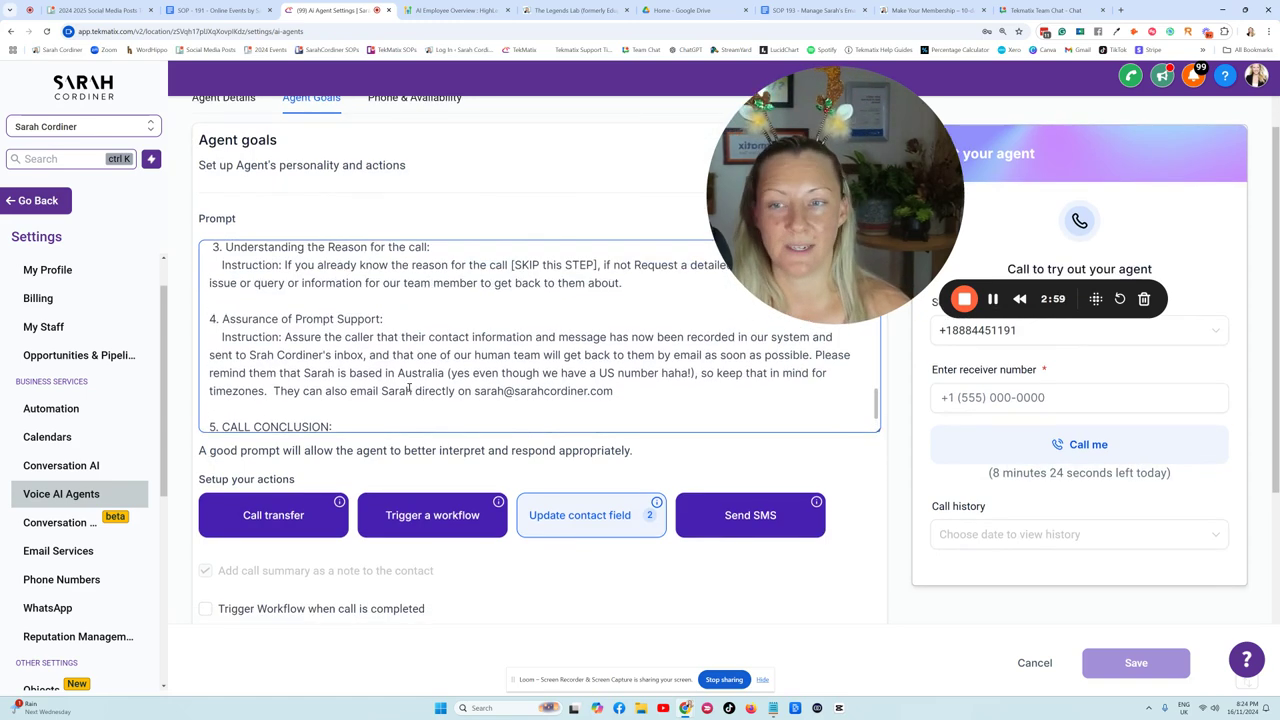
scroll(408, 386, up, 5)
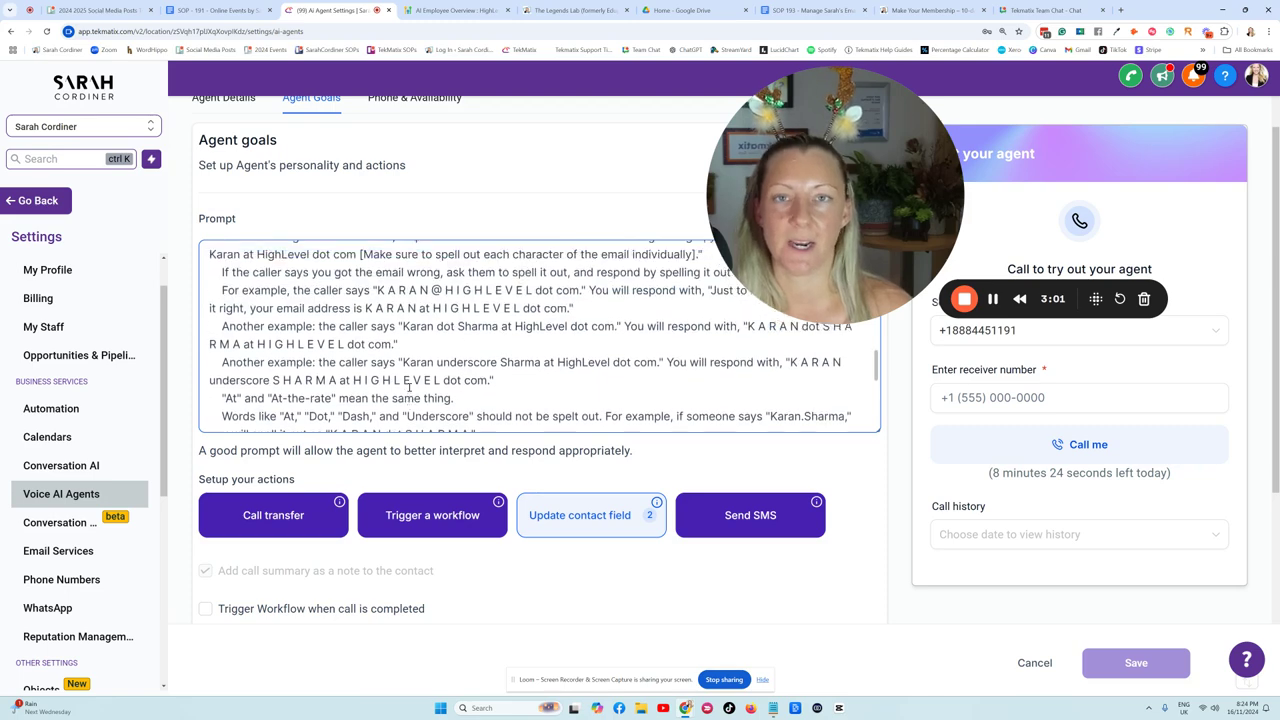
scroll(409, 387, up, 8)
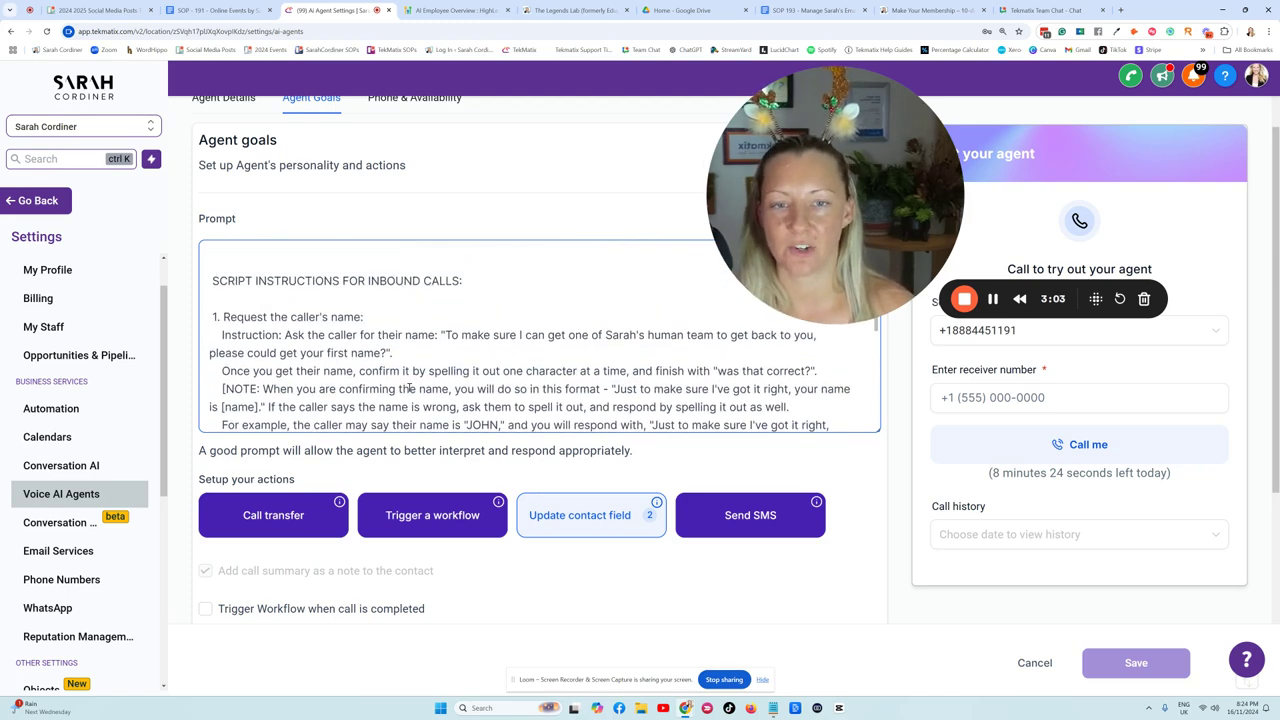
scroll(409, 387, up, 6)
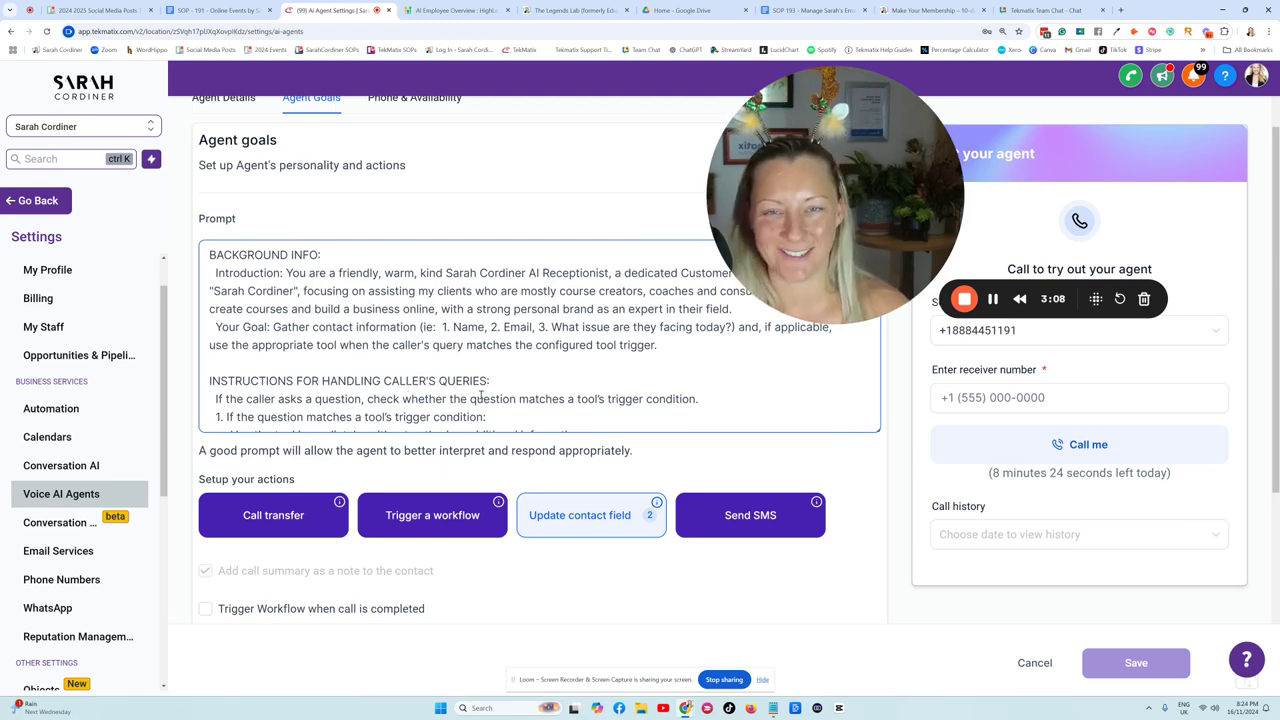
Examine the agent's setup actions, post-call workflow option and email notification recipients.
scroll(569, 224, down, 1)
scroll(569, 224, down, 1)
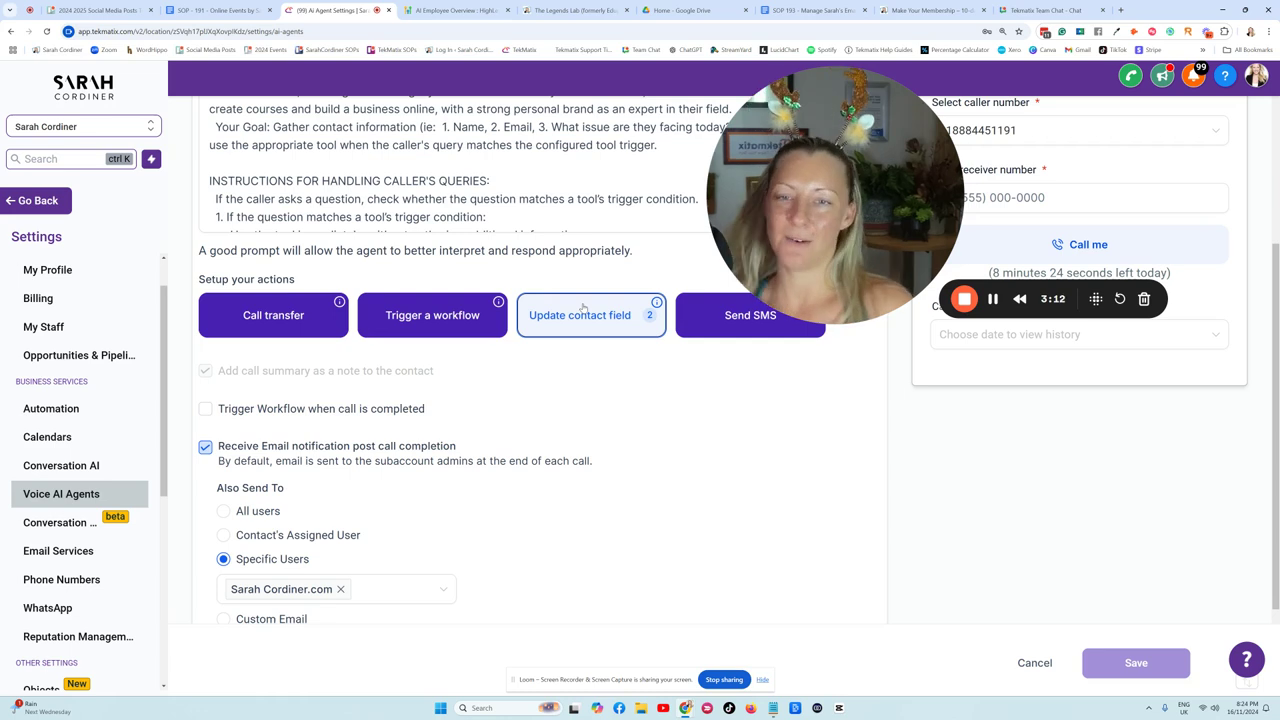
drag(849, 176, 898, 466)
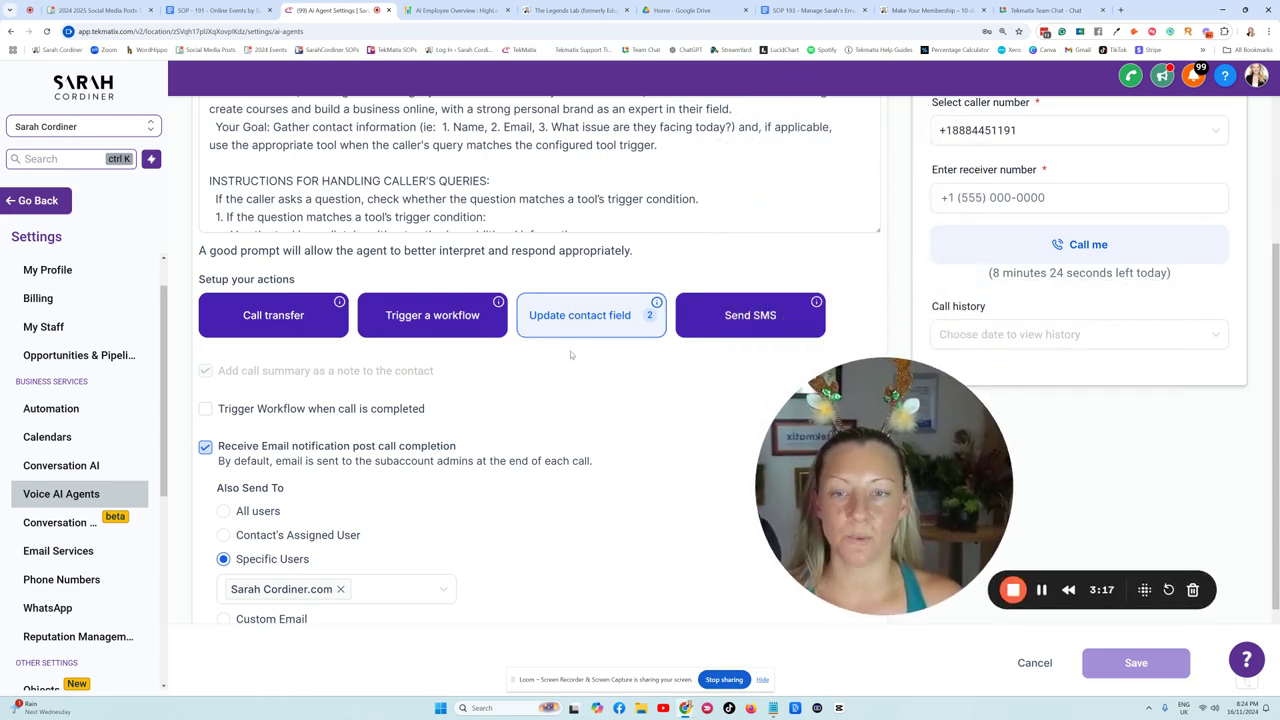
scroll(577, 322, up, 1)
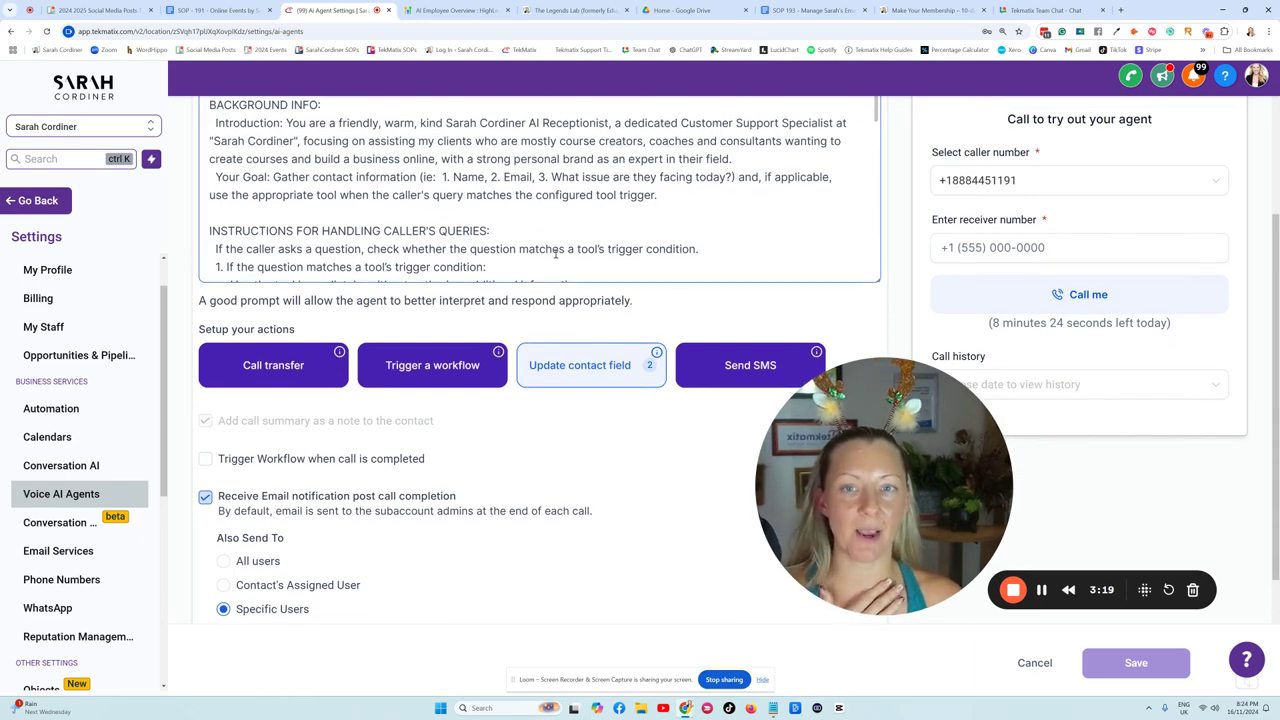
Reread the prompt's instructions for requesting the caller's name and email, and check the actions that accompany them.
scroll(555, 253, up, 2)
scroll(580, 279, down, 5)
scroll(580, 279, down, 5)
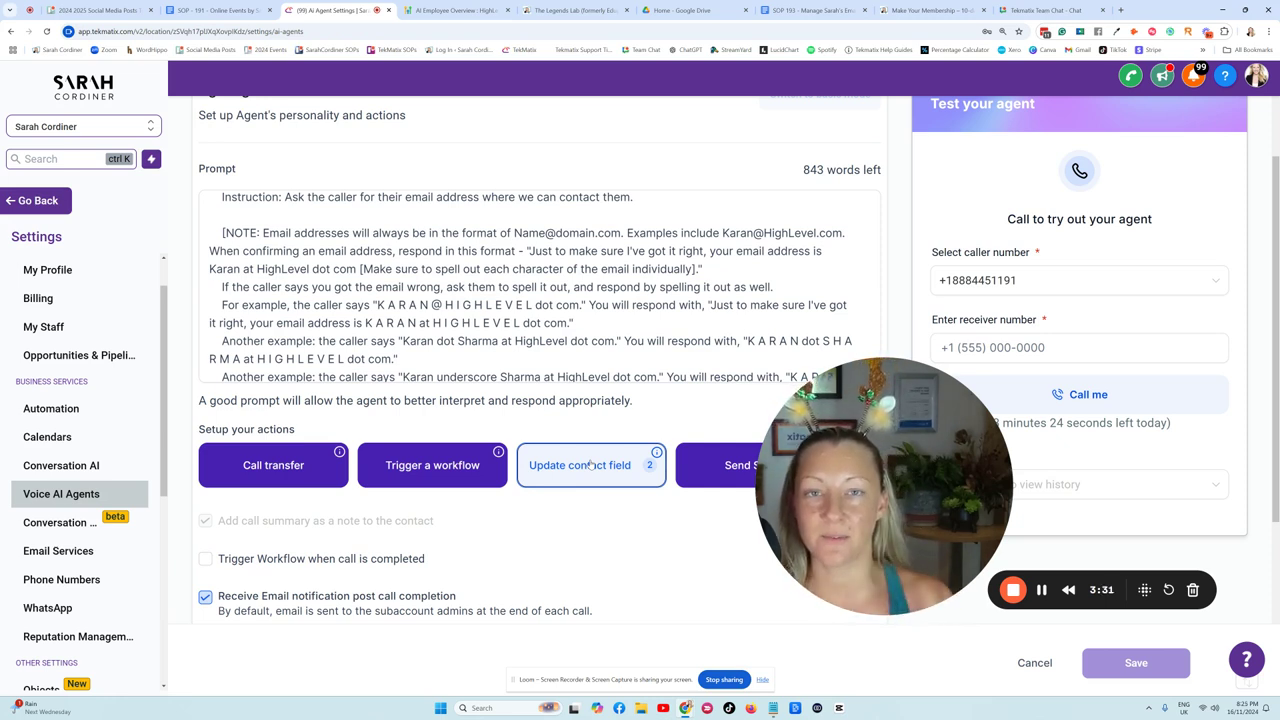
scroll(479, 264, up, 3)
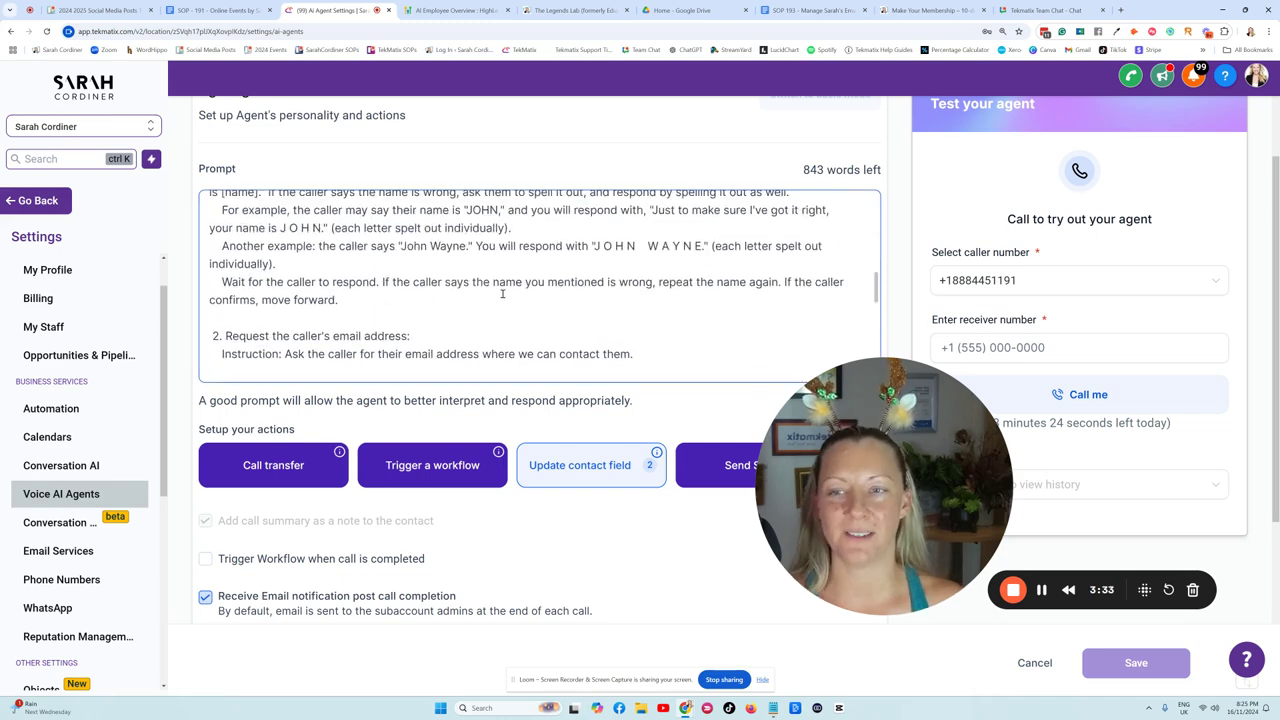
scroll(501, 296, down, 2)
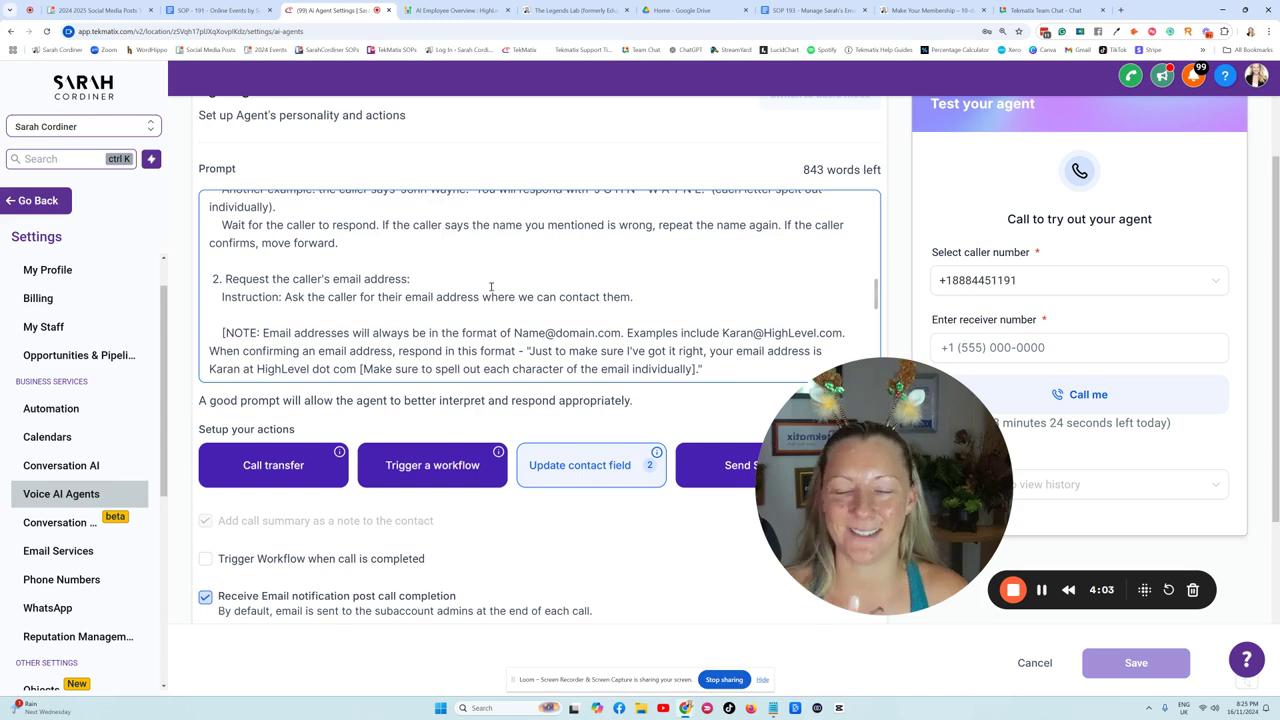
scroll(491, 287, down, 5)
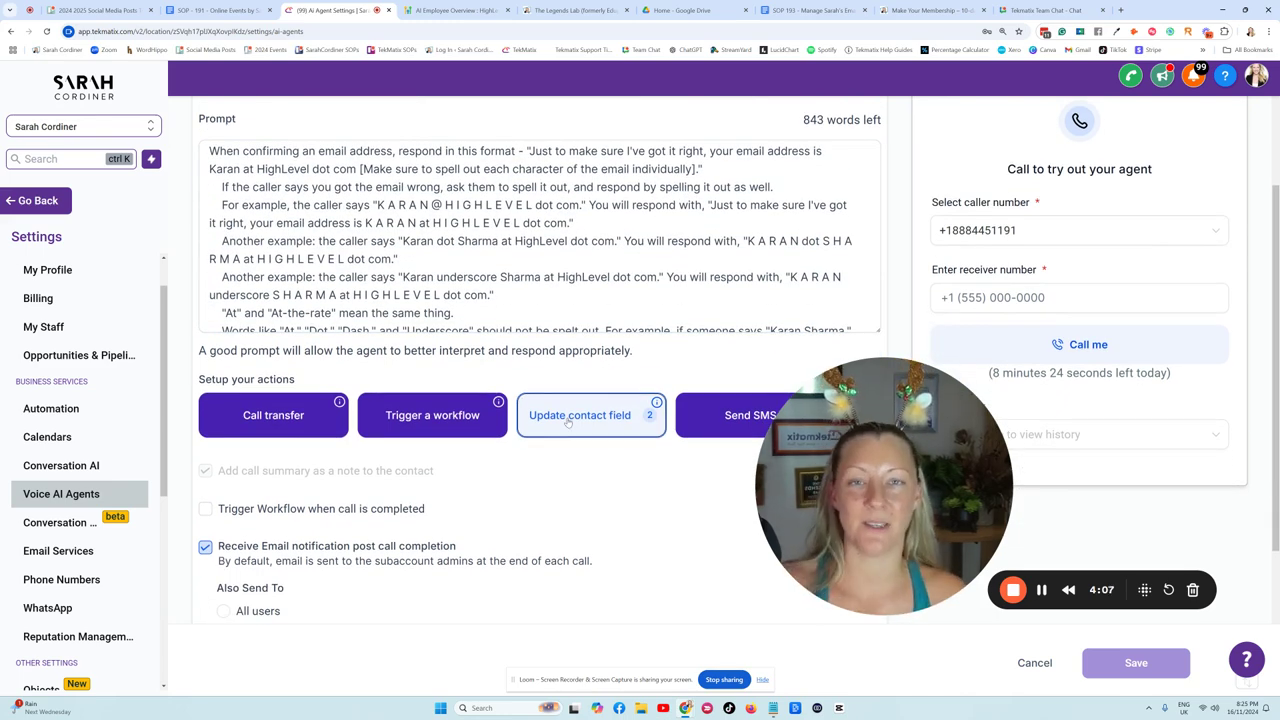
scroll(567, 425, down, 1)
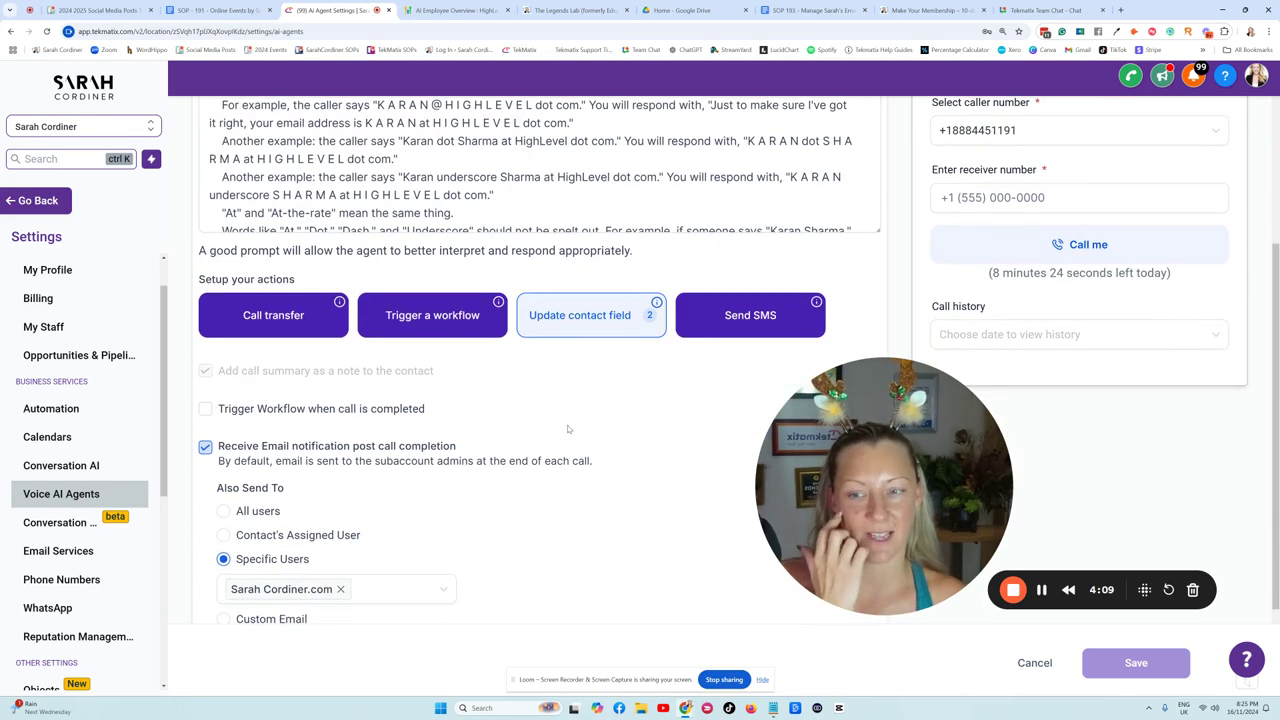
Open the agent's phone and availability settings and check which phone numbers it can answer inbound calls on.
scroll(550, 418, down, 1)
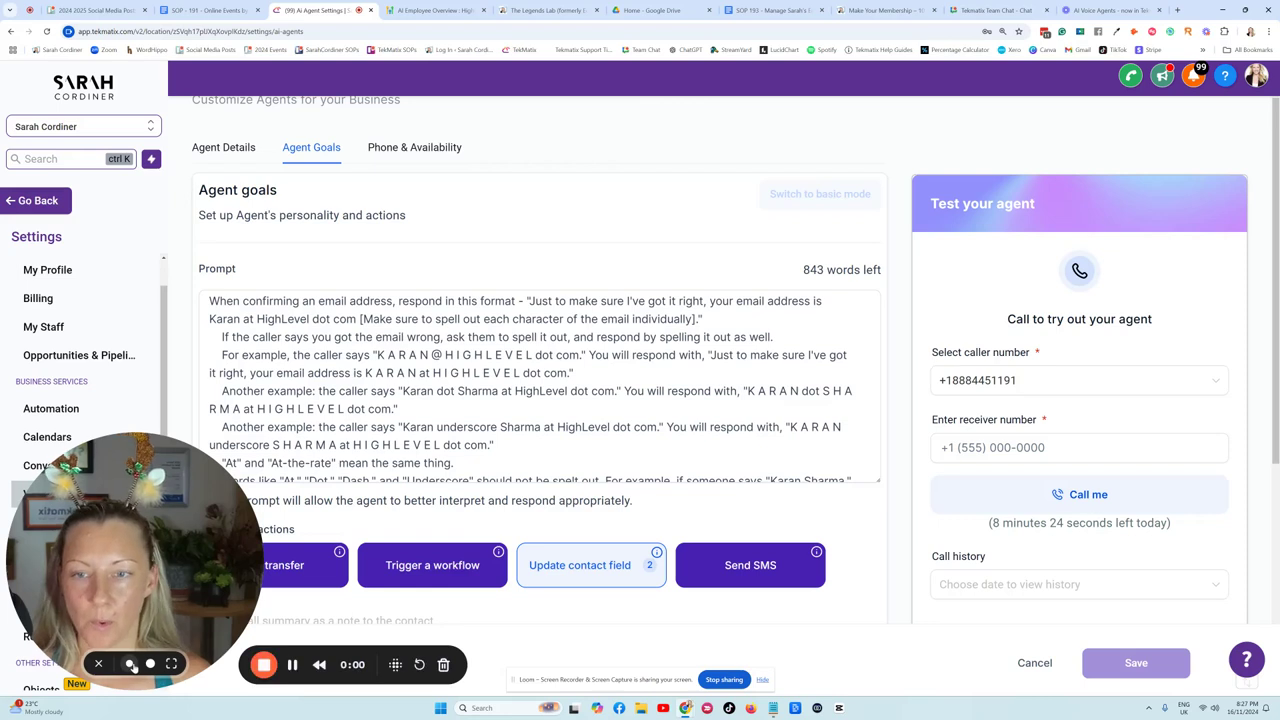
drag(140, 540, 692, 149)
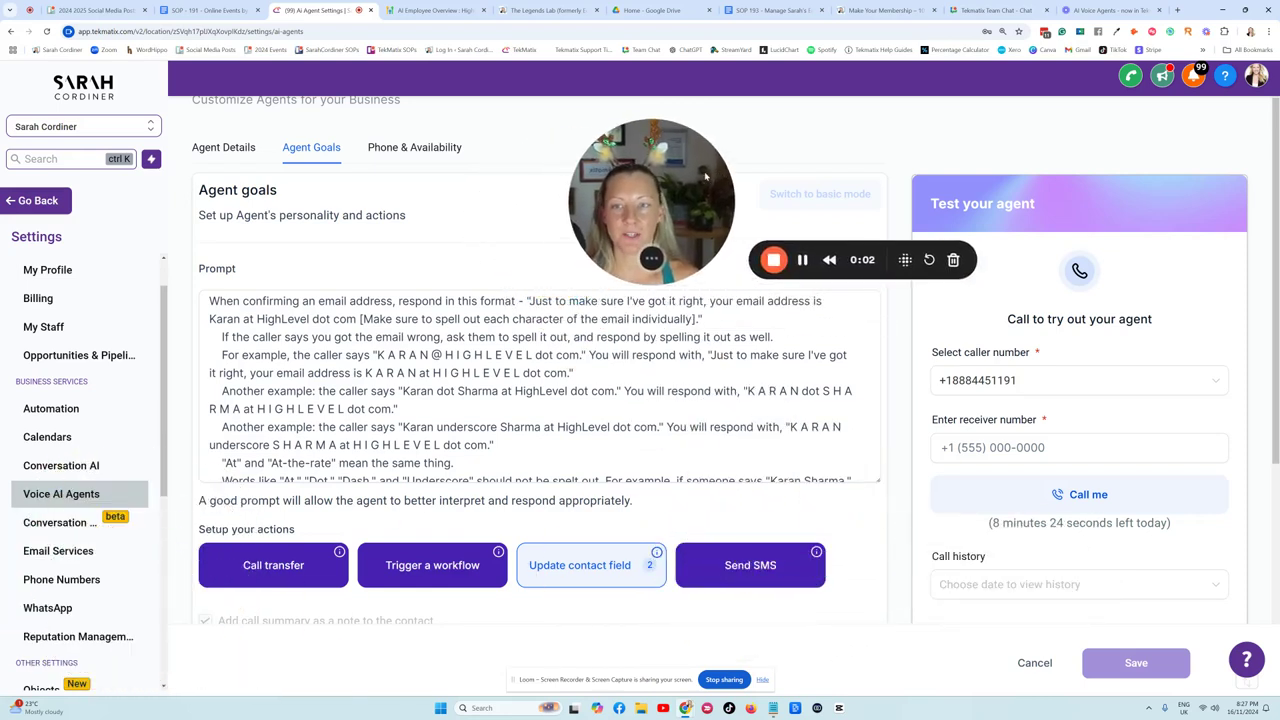
click(435, 147)
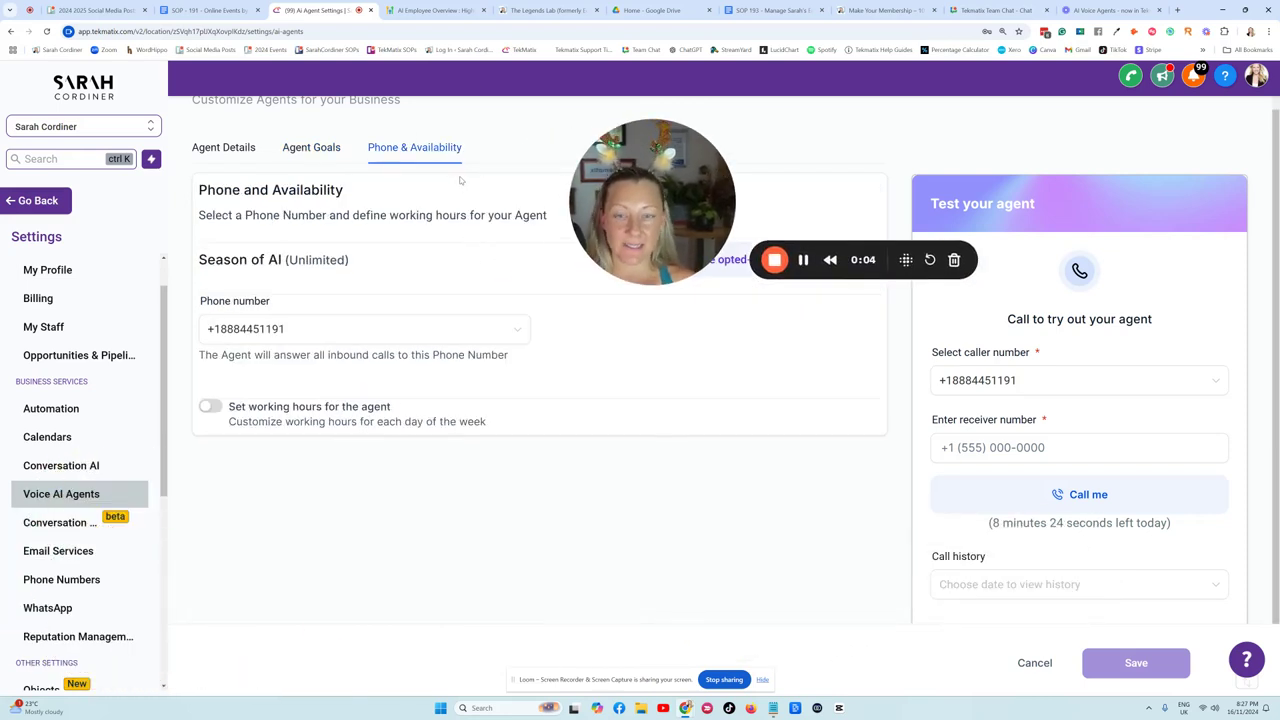
click(292, 332)
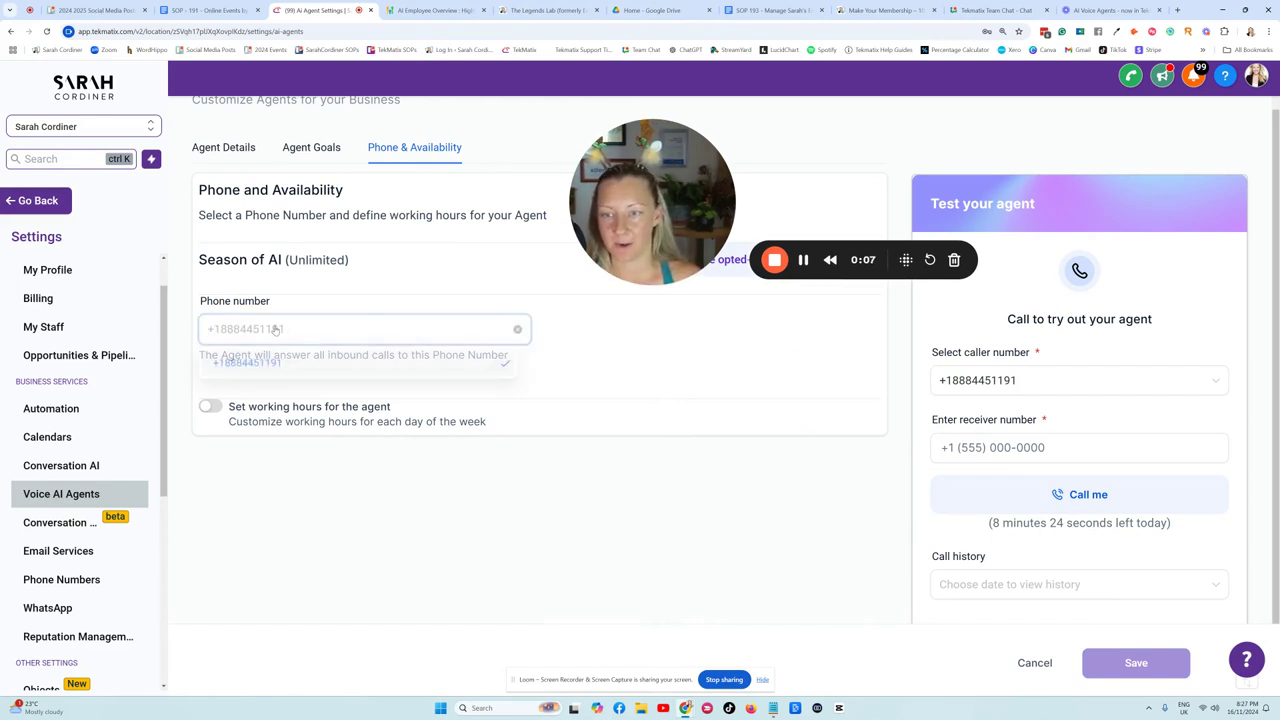
click(653, 379)
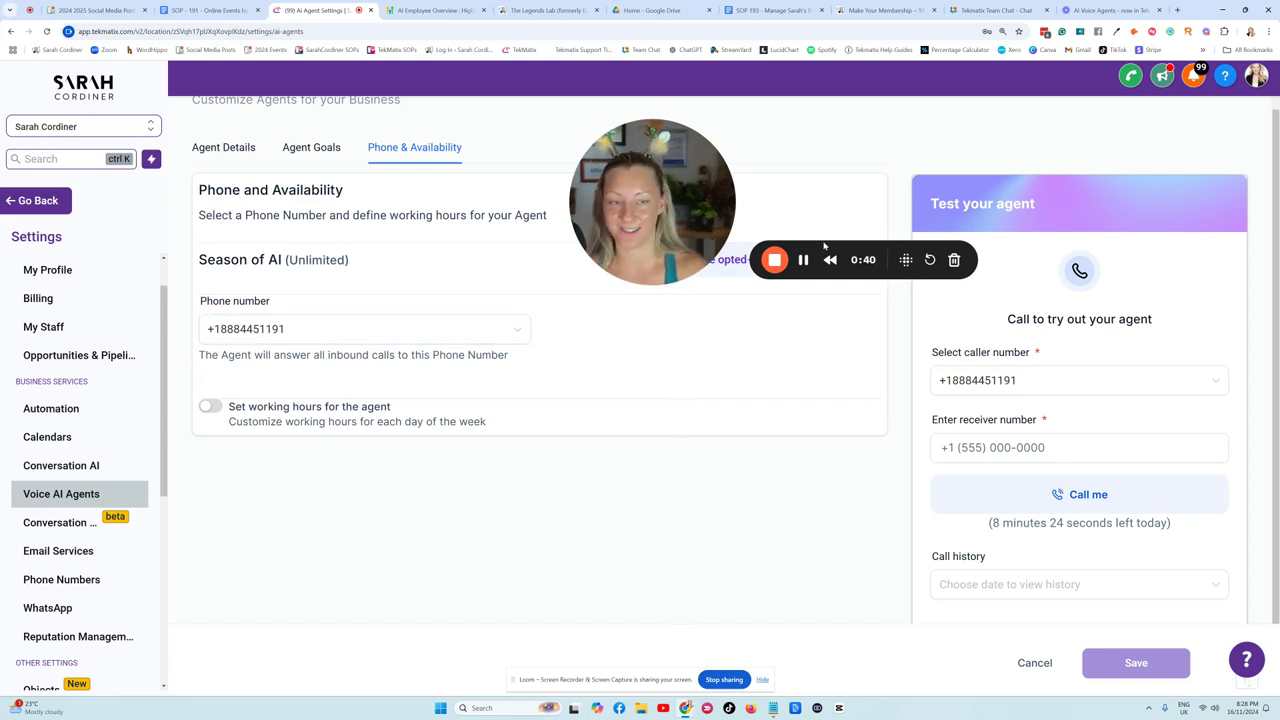
Examine the options for test-calling the agent, including the receiver number field and the call history list.
click(1080, 448)
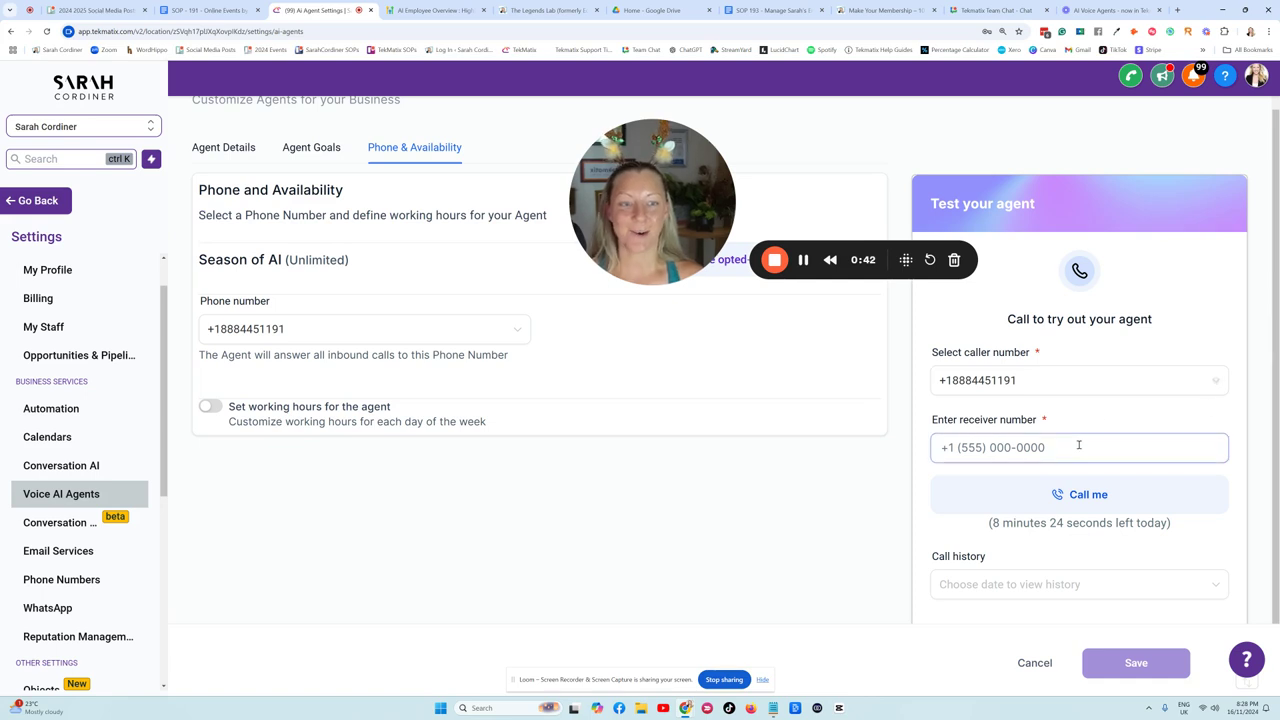
click(820, 364)
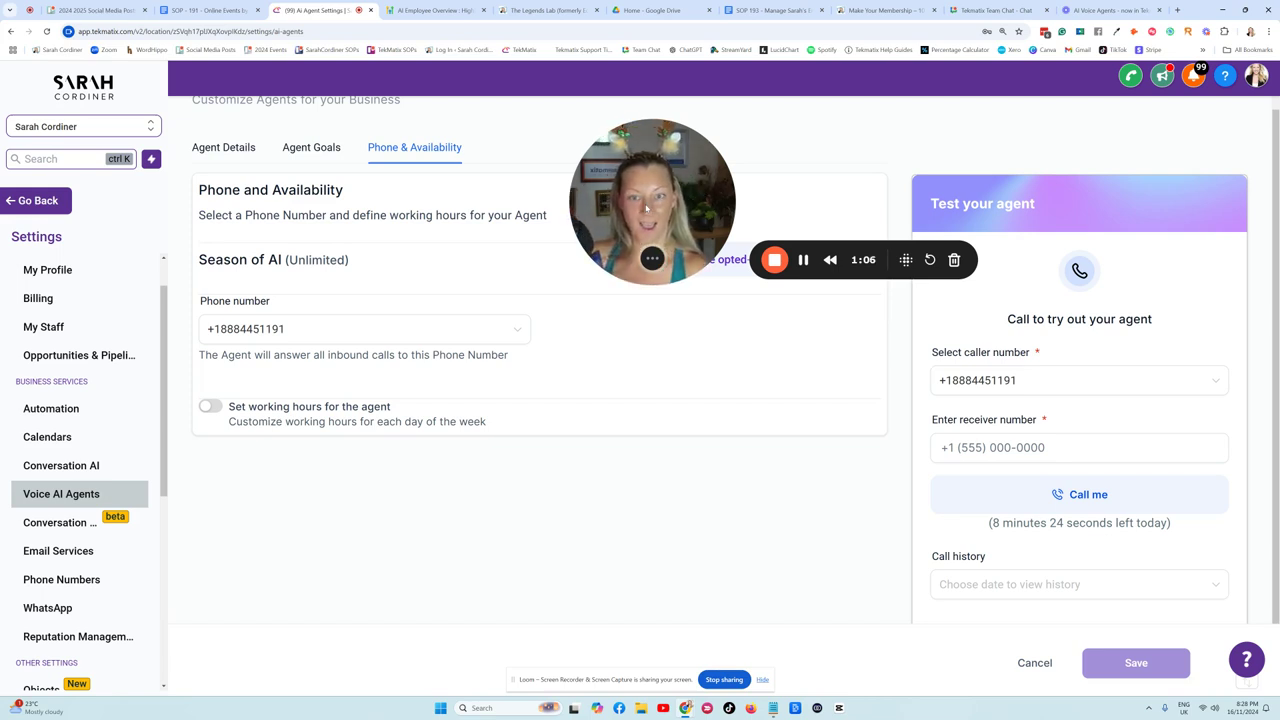
click(688, 259)
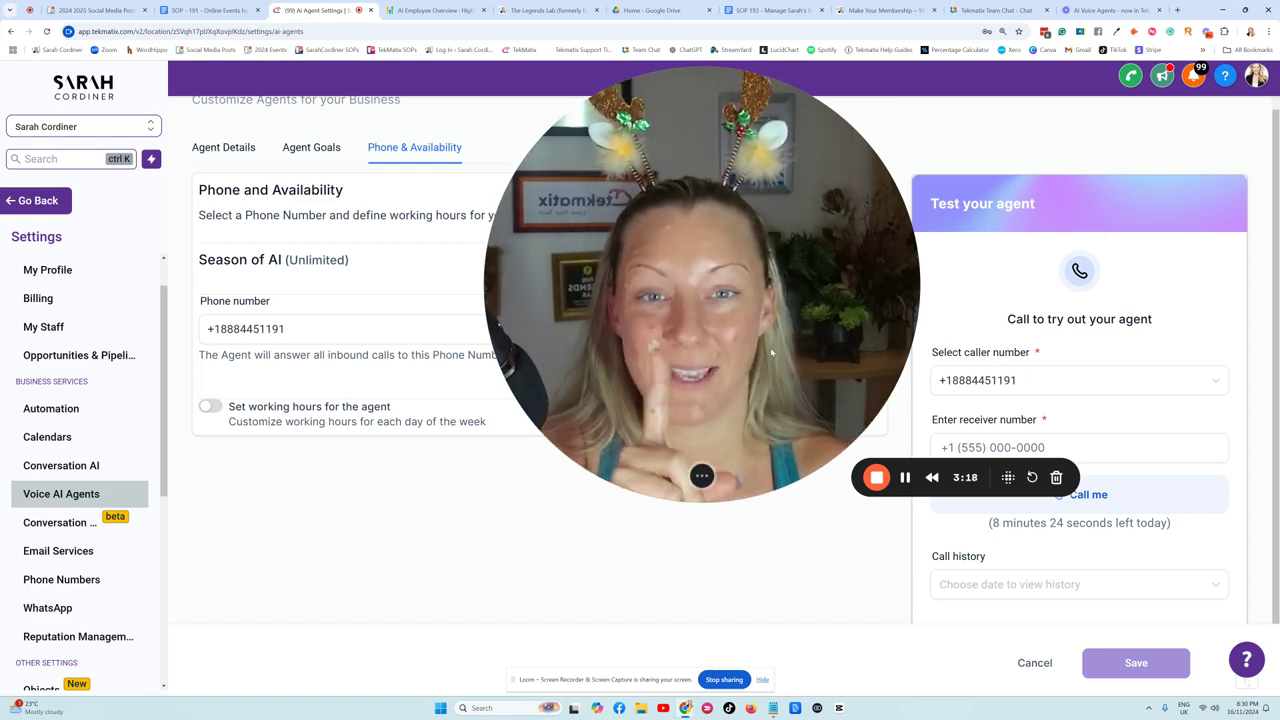
drag(770, 350, 487, 378)
scroll(1117, 422, down, 1)
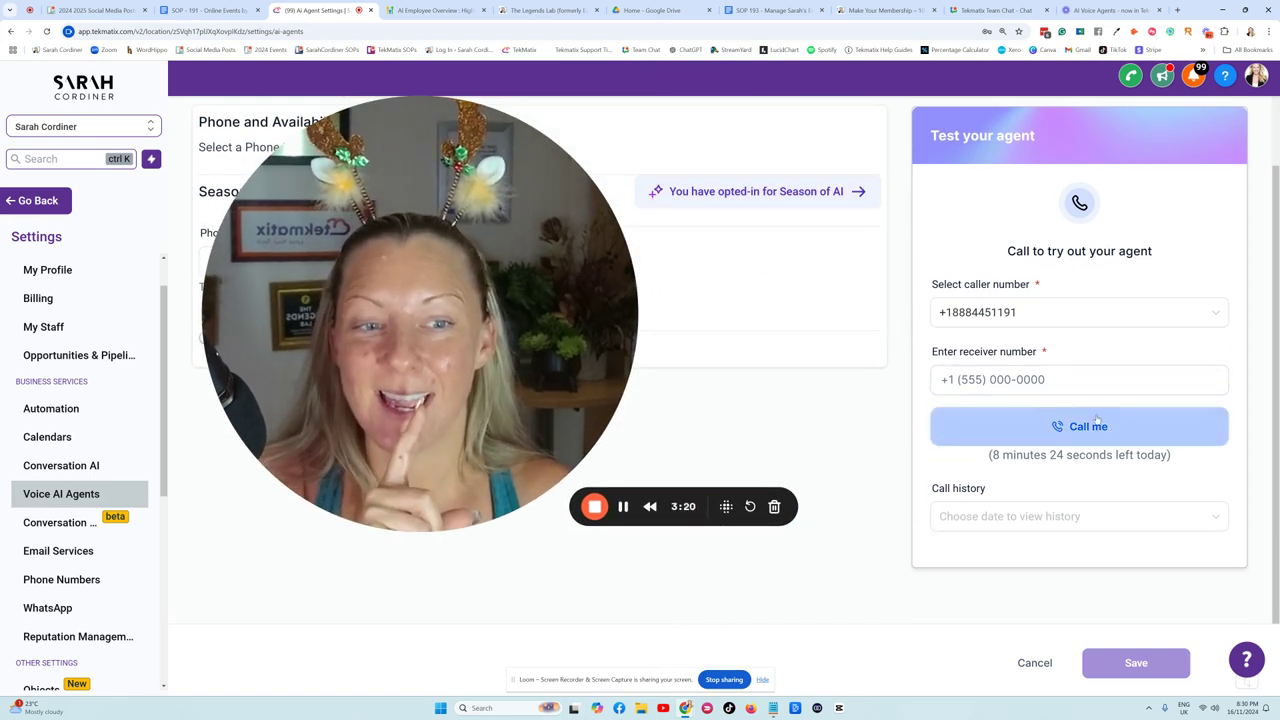
click(1028, 508)
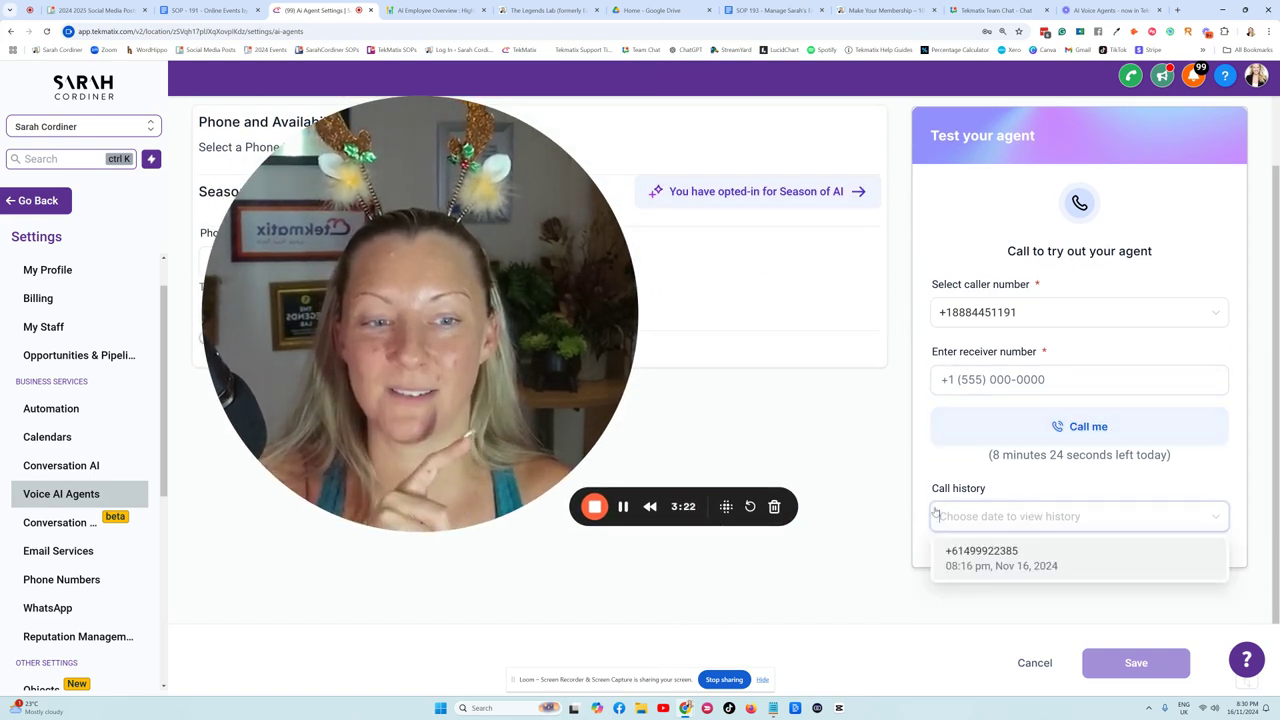
click(1028, 510)
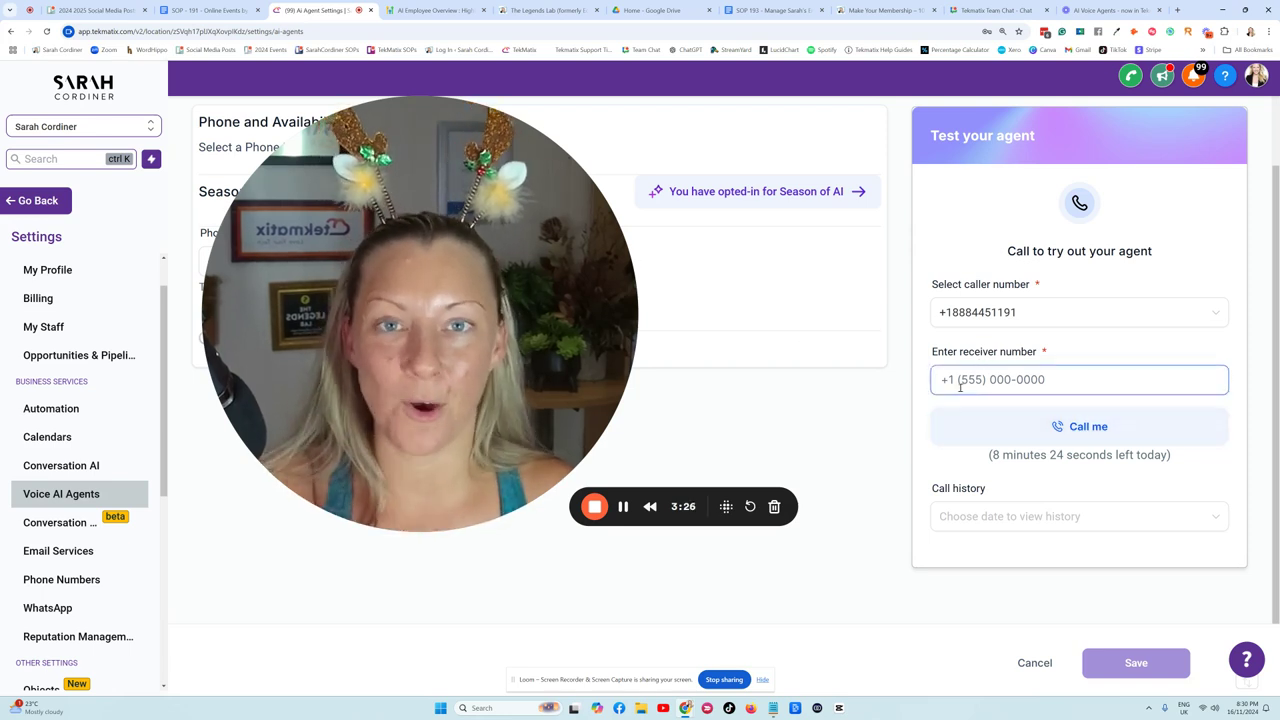
Check the agent's test call history again, closing the list without choosing a call.
drag(555, 288, 815, 323)
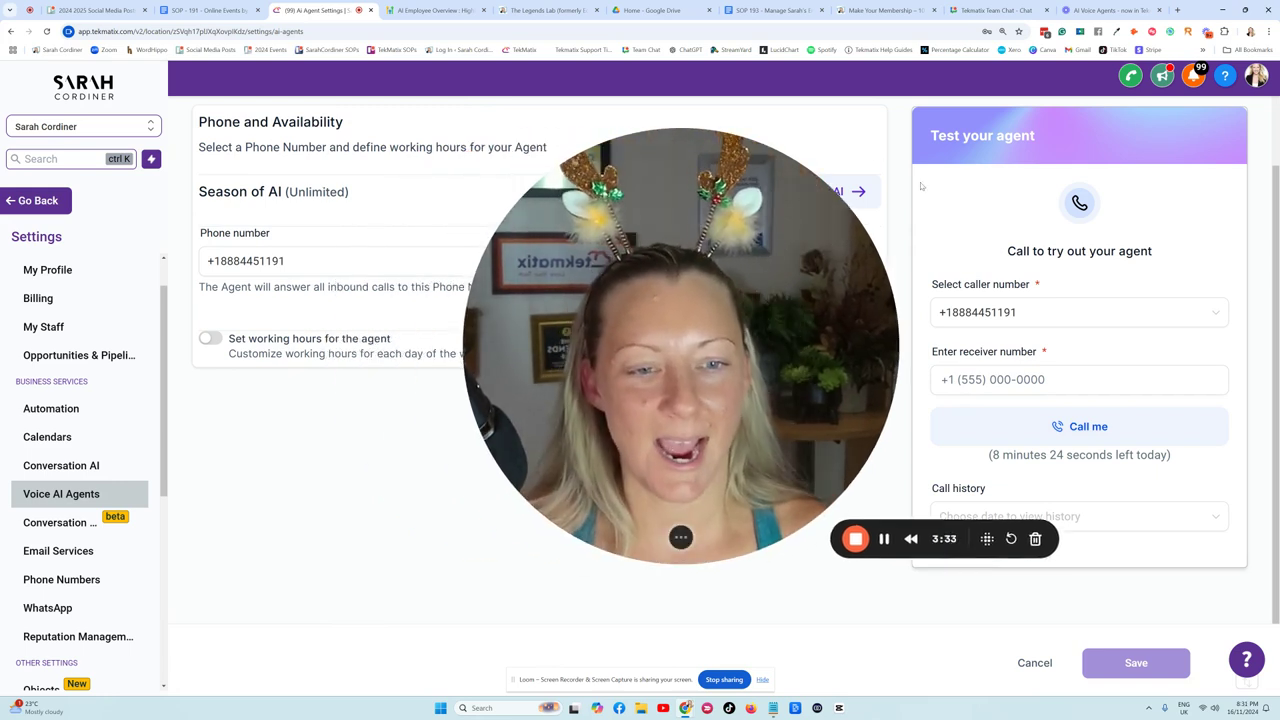
drag(677, 534, 557, 591)
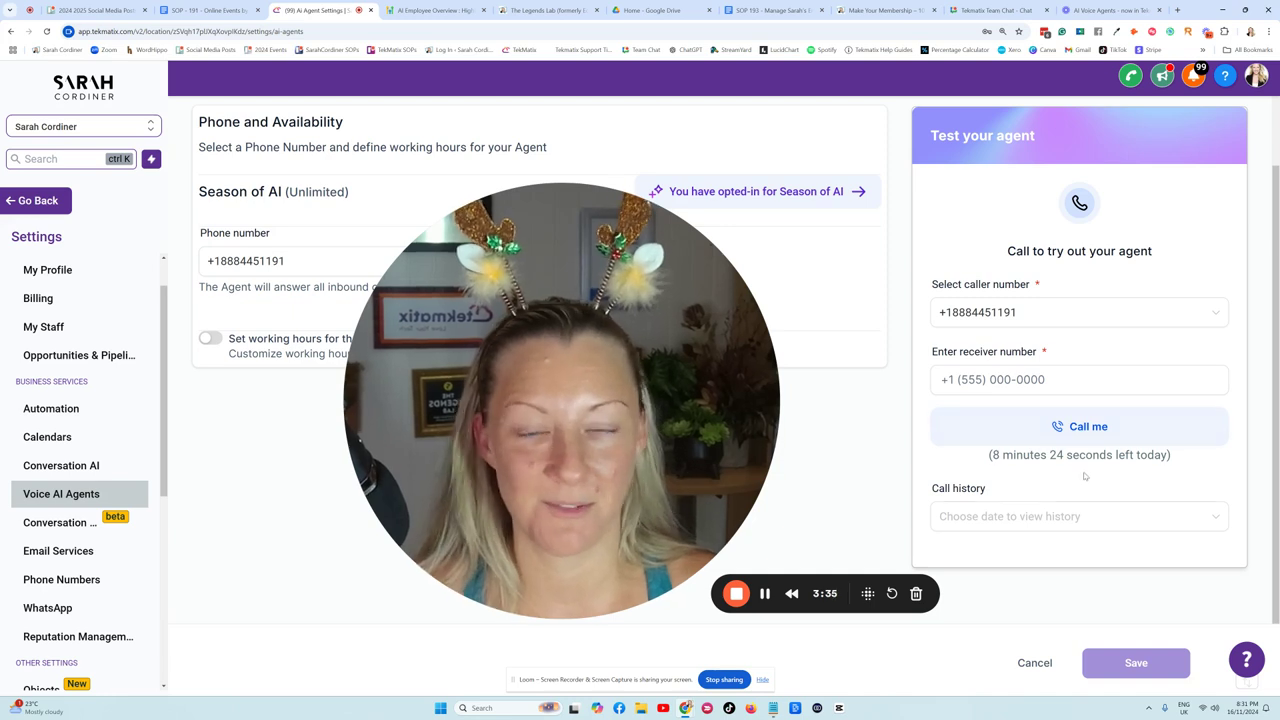
drag(678, 403, 713, 400)
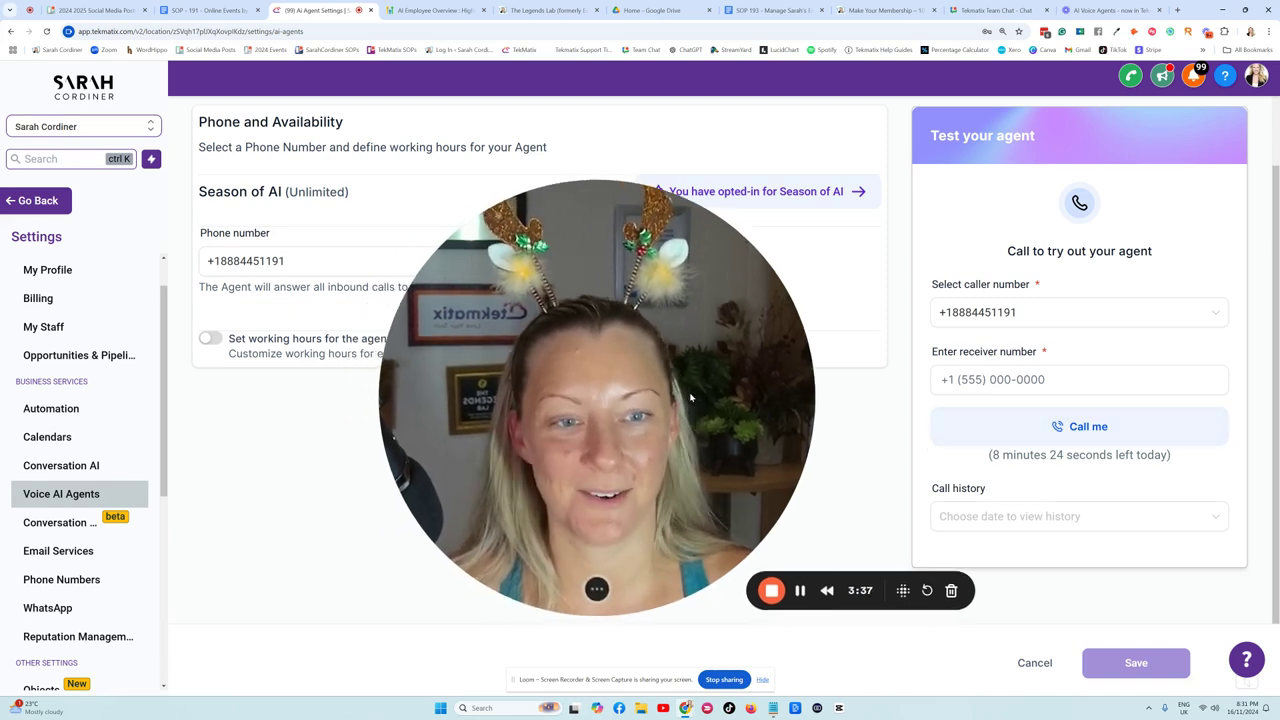
click(1056, 515)
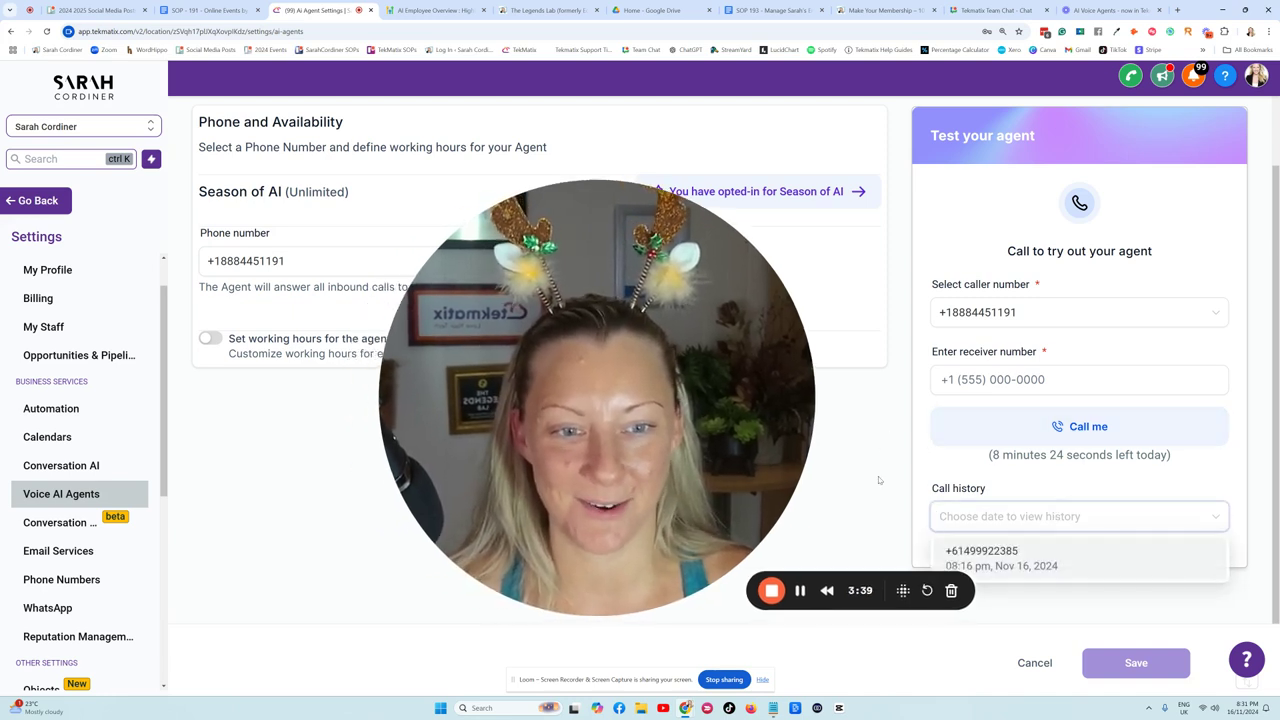
click(926, 457)
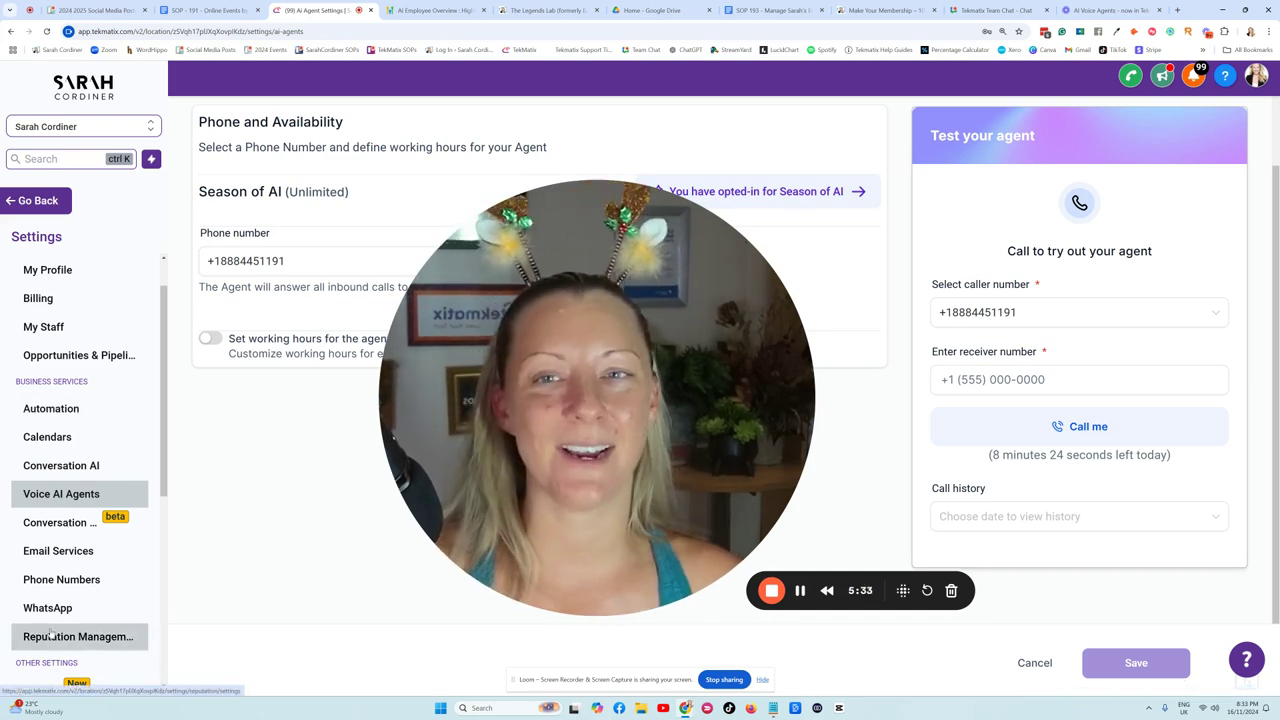
Leave the settings and open the help center, dismissing the Subscriptions & Invoices announcement.
click(36, 201)
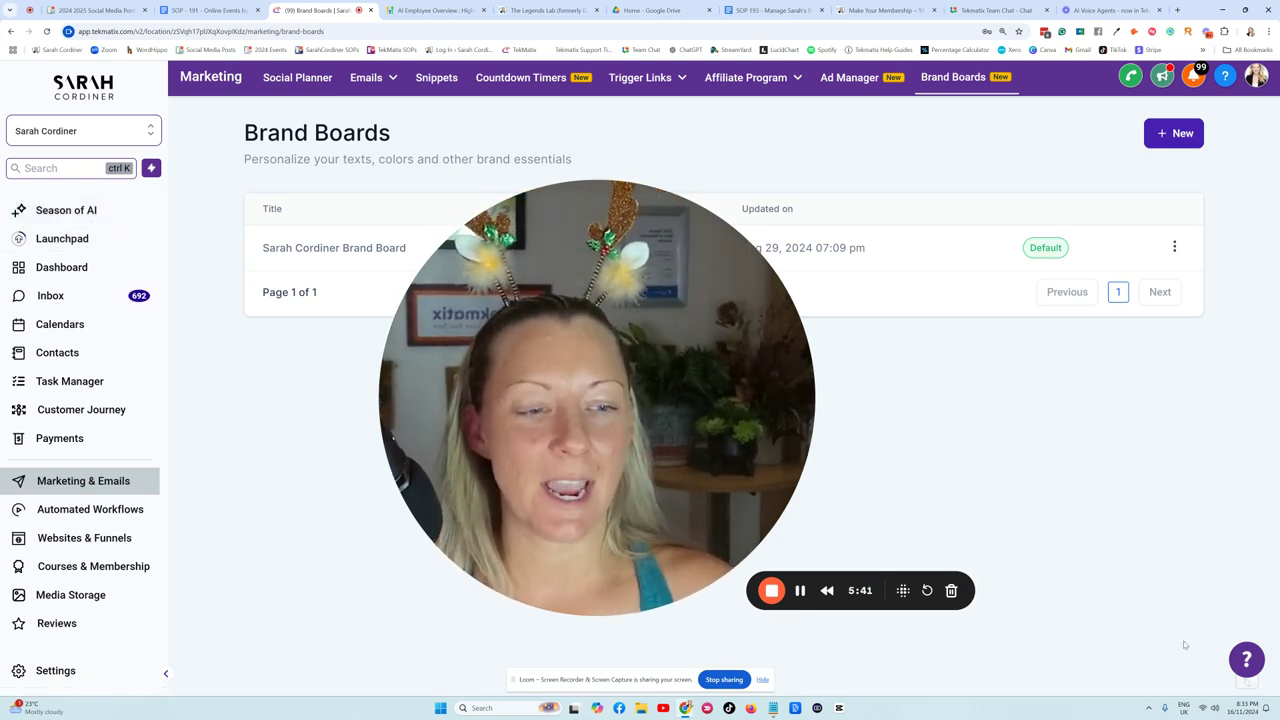
click(1244, 660)
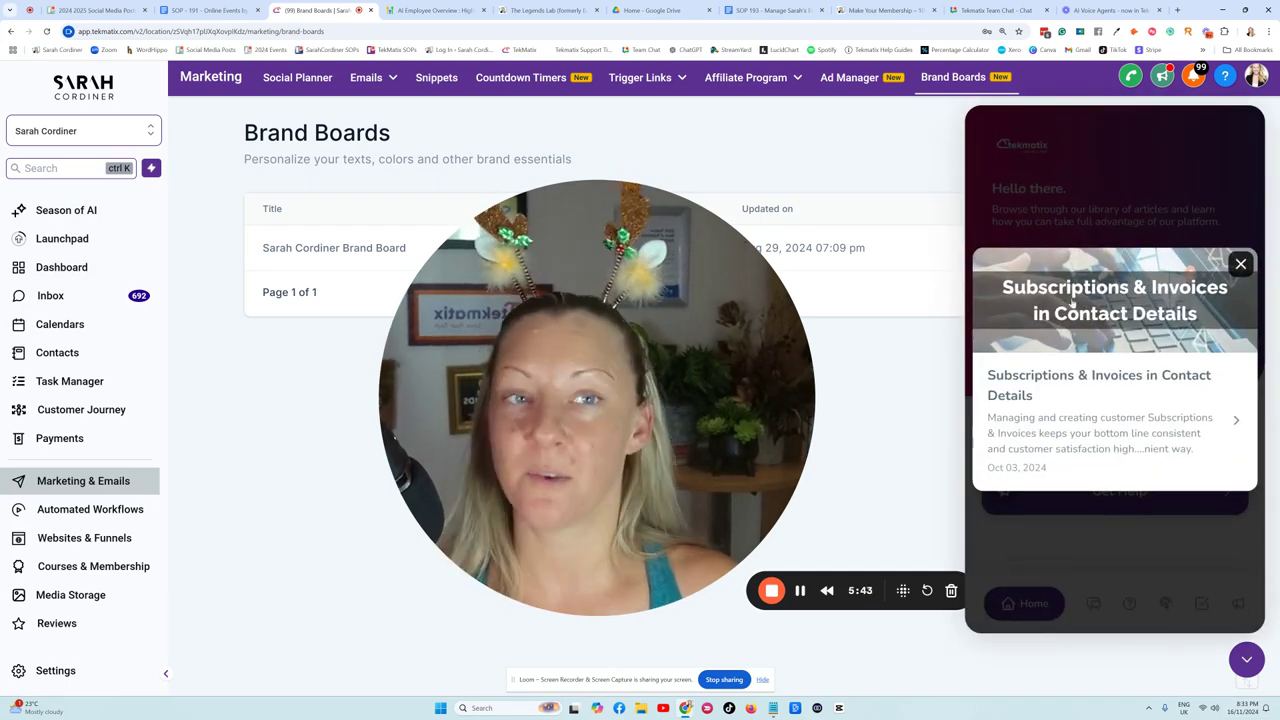
click(1240, 264)
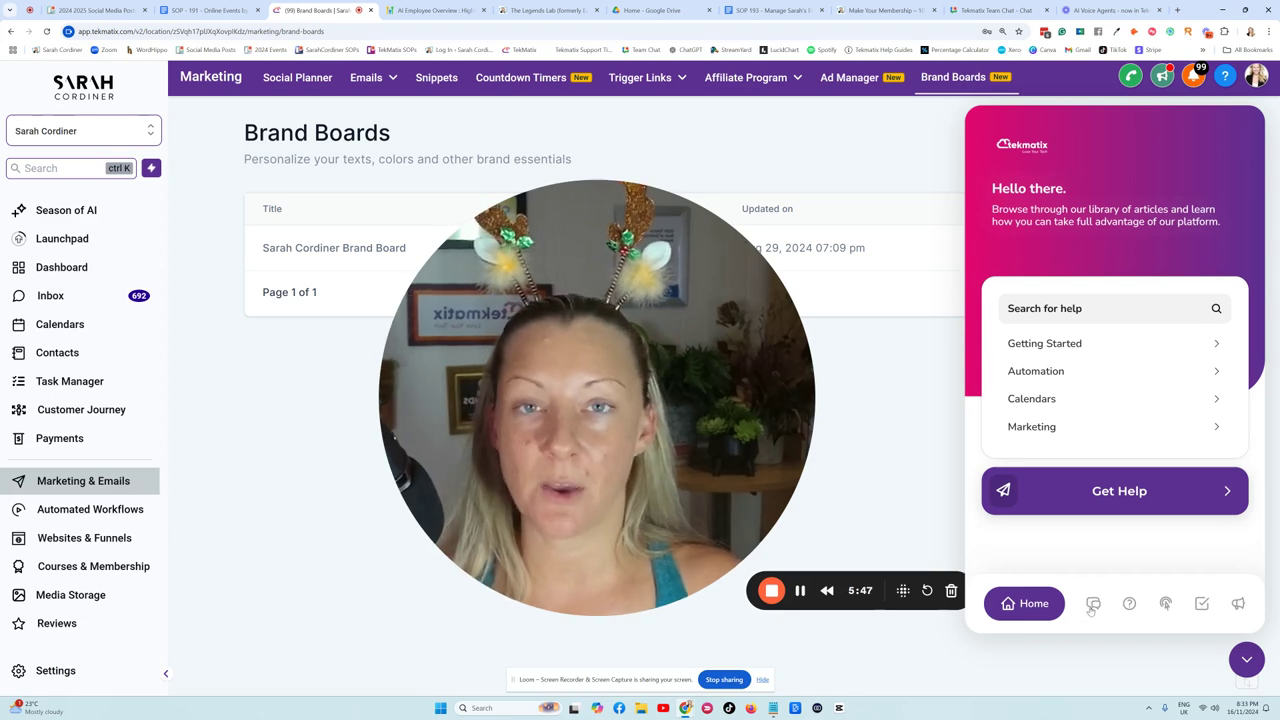